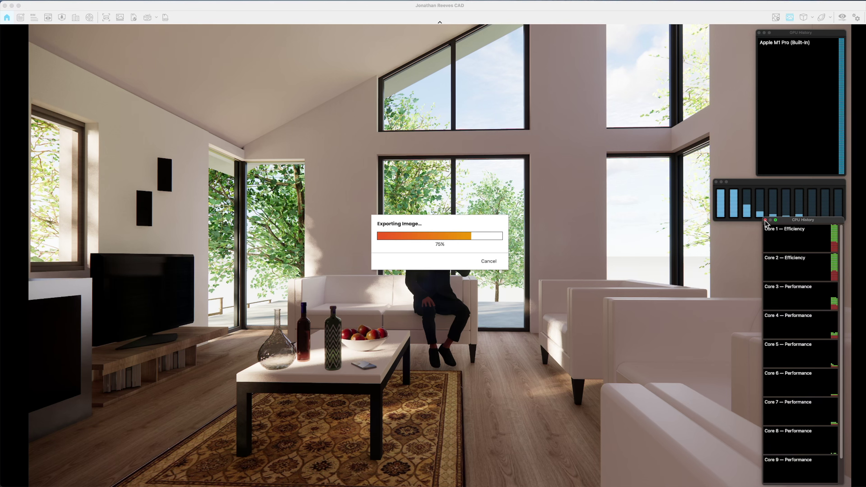
# Close the two CPU monitor windows and move the GPU History window out of the render view.
pyautogui.click(765, 220)
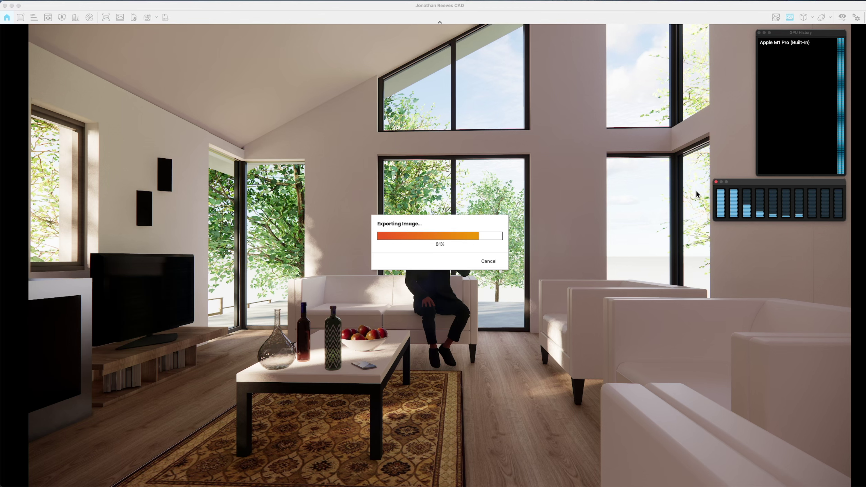
pyautogui.click(717, 182)
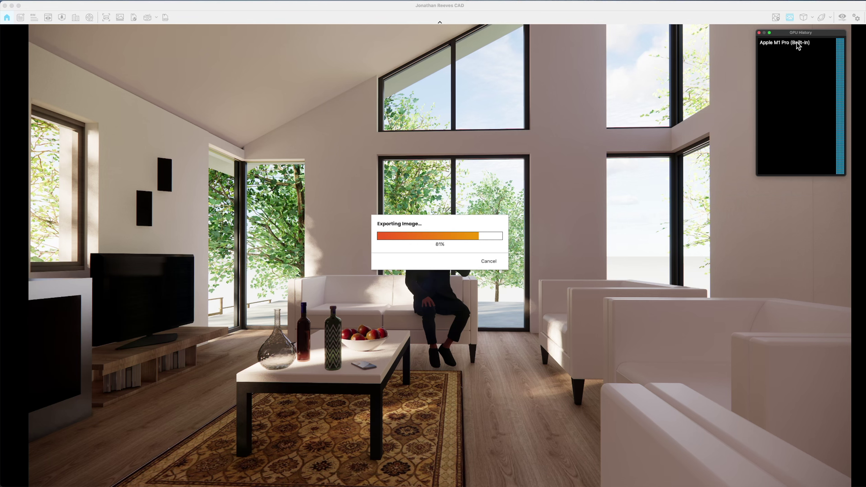
pyautogui.moveTo(788, 31); pyautogui.dragTo(865, 55)
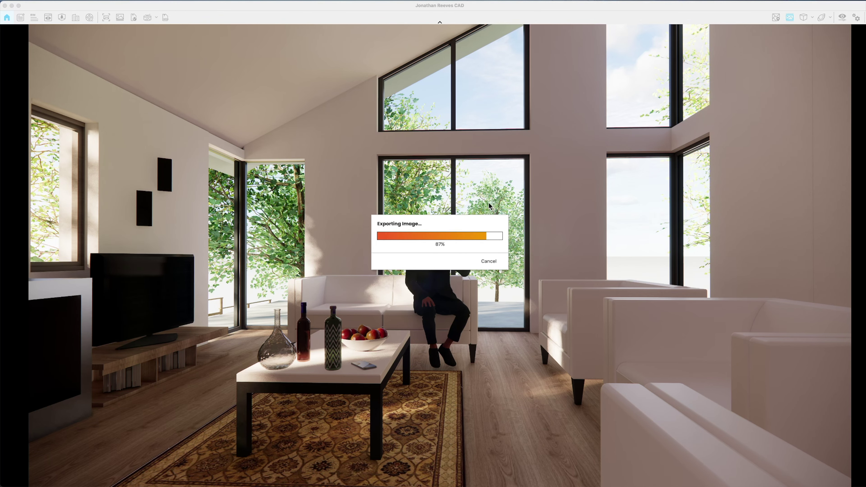
# Open the newly exported Enscape 4.0 render from the Documents folder in Finder.
pyautogui.moveTo(227, 486)
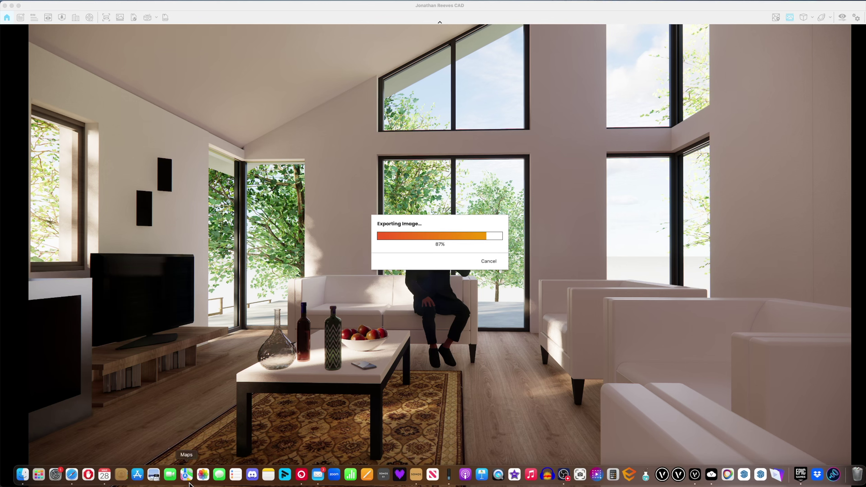
pyautogui.click(23, 476)
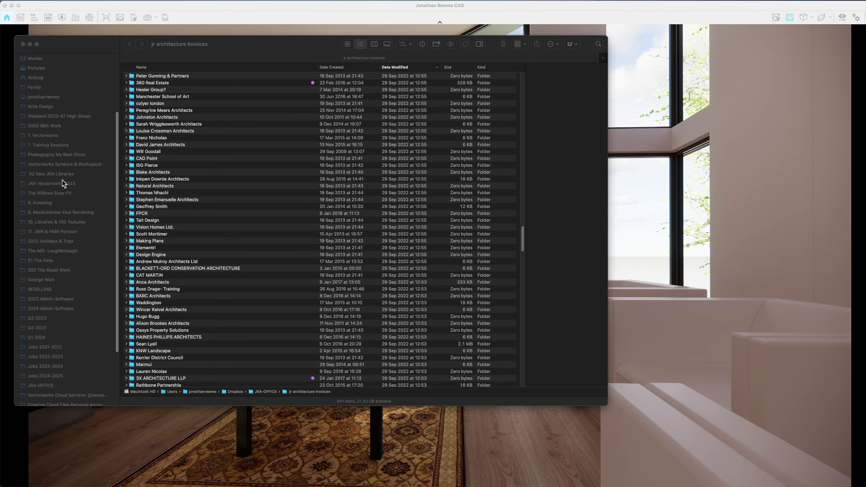
pyautogui.scroll(5, 35, 69)
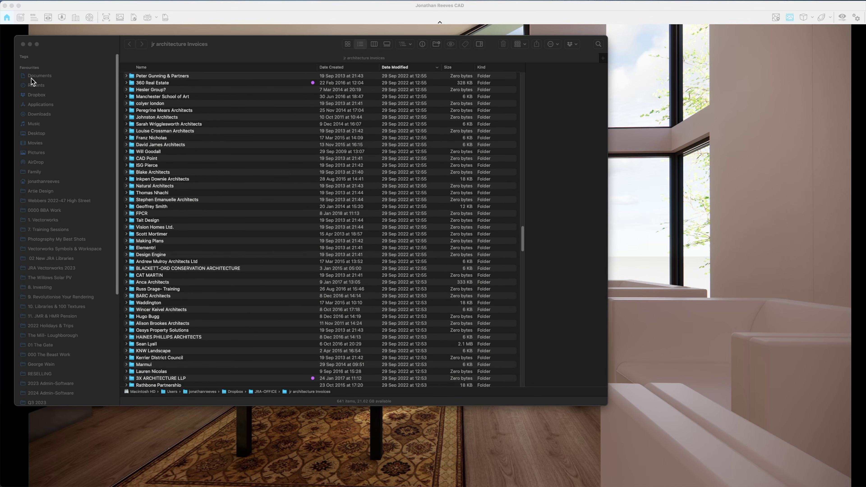
pyautogui.click(31, 78)
pyautogui.click(54, 76)
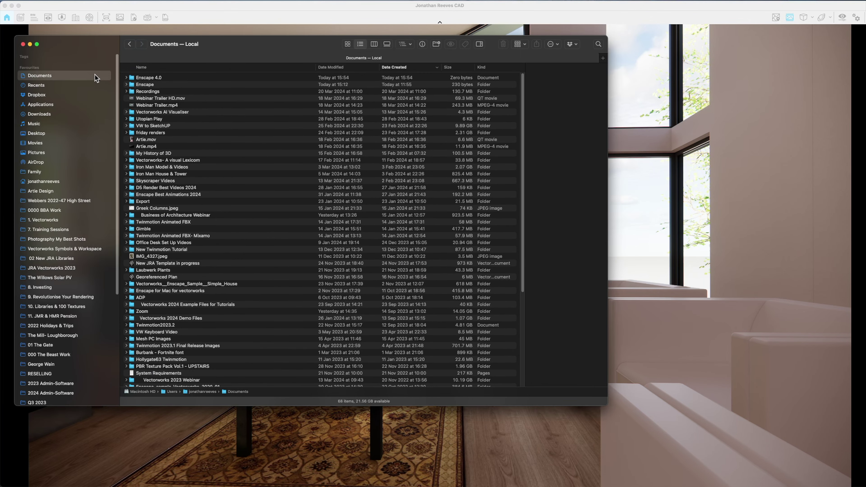
pyautogui.doubleClick(150, 78)
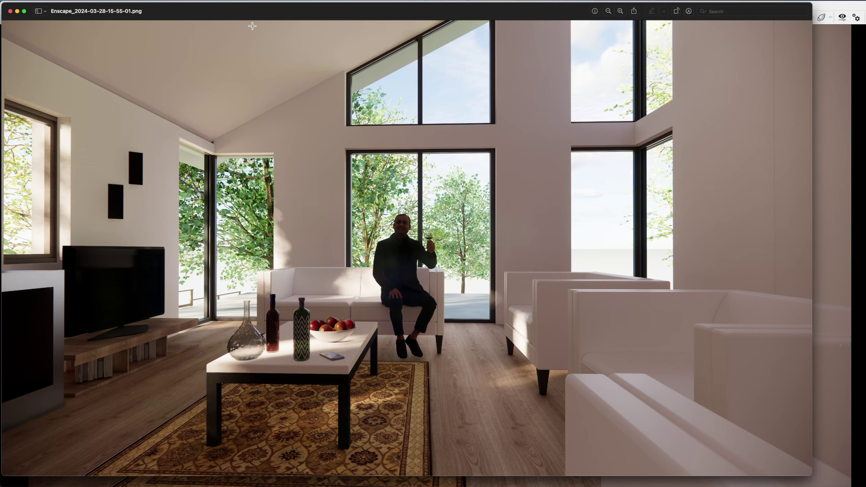
# Inspect the exported render closely around the seated figure and sofa, and close the image.
pyautogui.moveTo(254, 10); pyautogui.dragTo(282, 14)
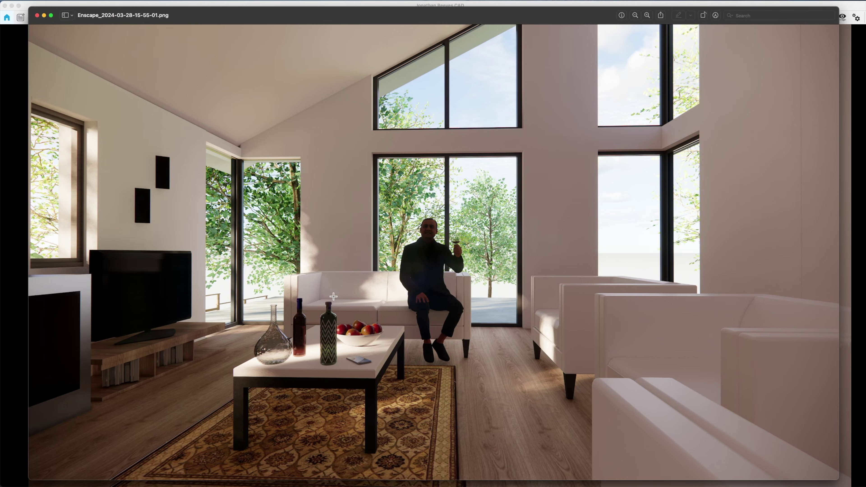
pyautogui.scroll(5, 335, 297)
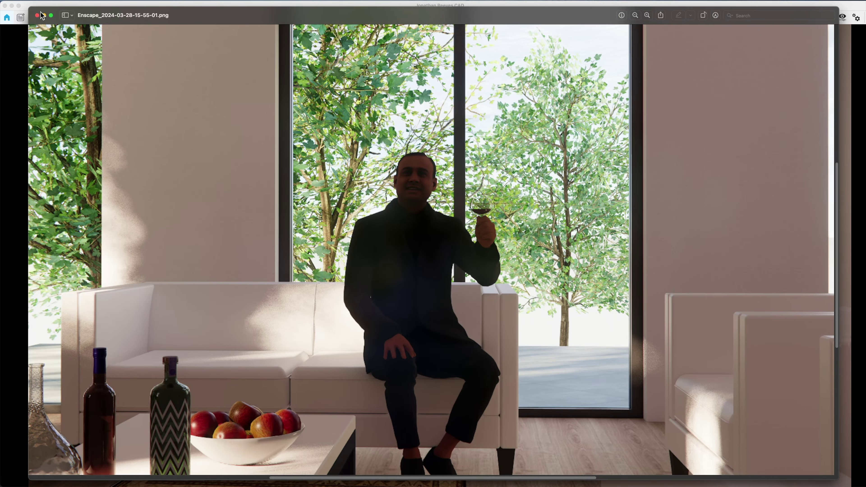
pyautogui.click(37, 15)
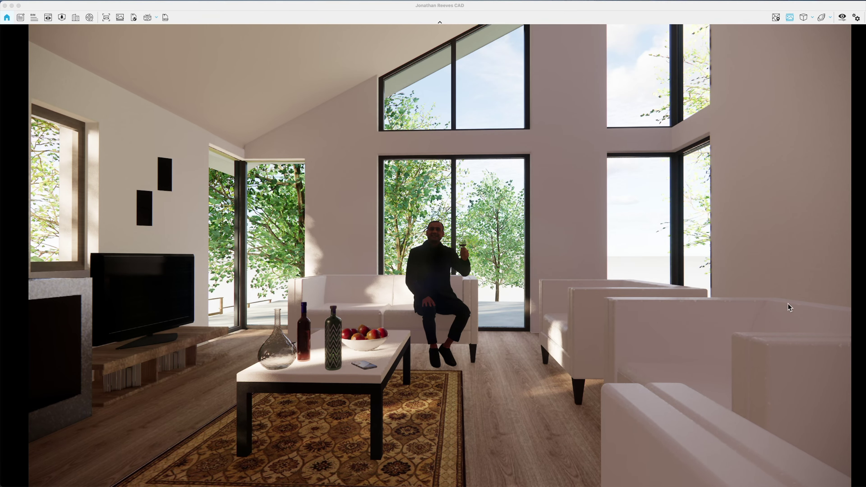
# Return to the Vectorworks model and activate the saved view 02 Site View 1.
pyautogui.doubleClick(200, 4)
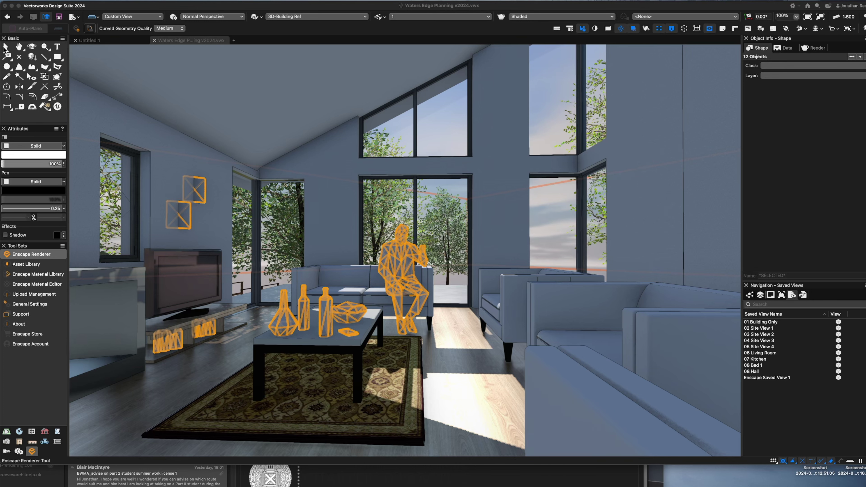
pyautogui.click(5, 47)
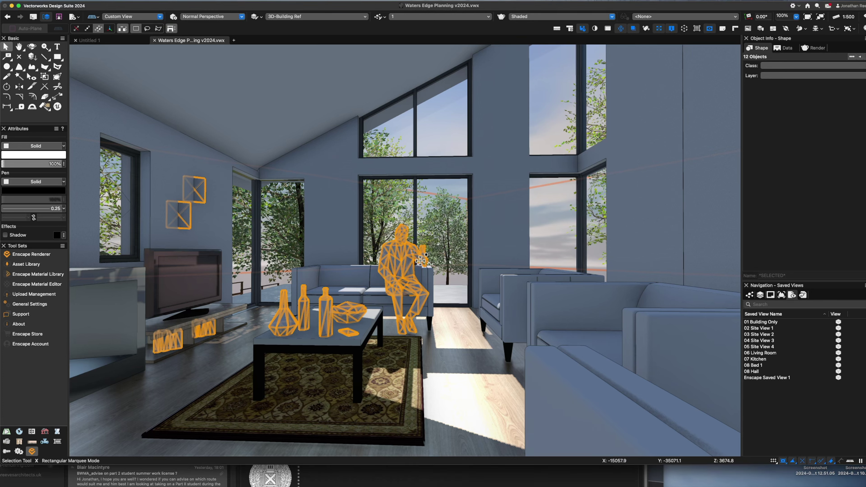
pyautogui.click(770, 330)
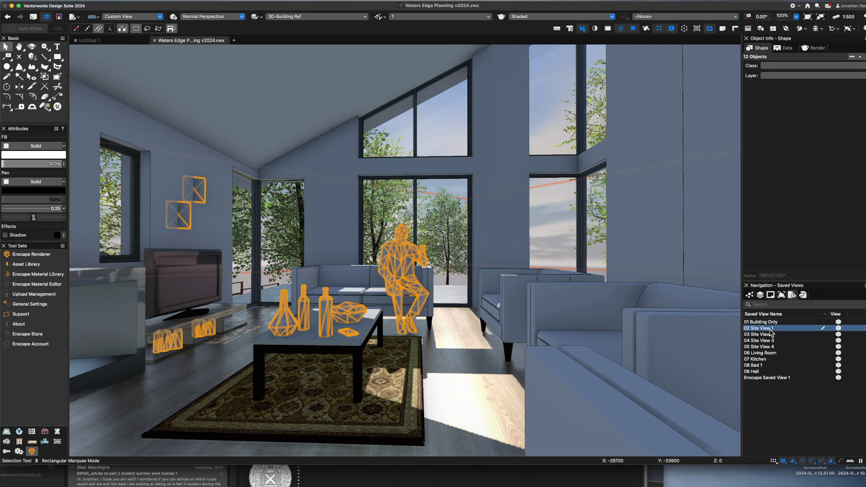
pyautogui.doubleClick(770, 329)
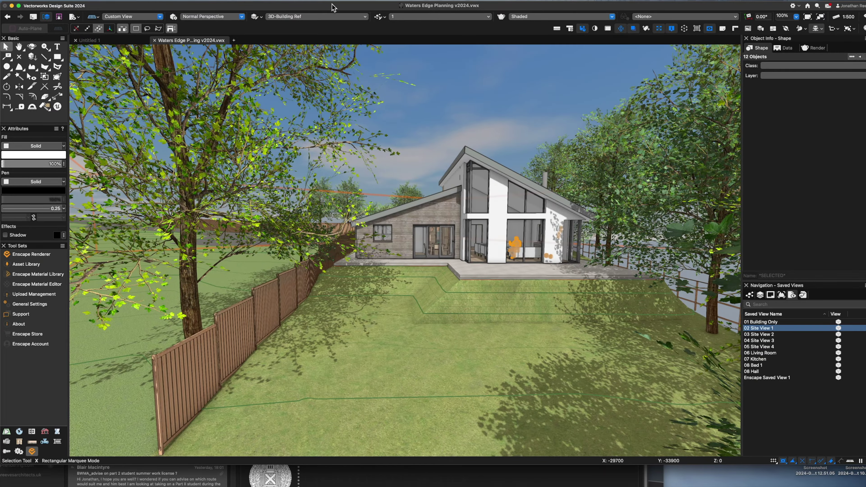
# Arrange Vectorworks and the Enscape window side by side, with the Vectorworks palettes set to hide automatically.
pyautogui.moveTo(303, 8); pyautogui.dragTo(1, 159)
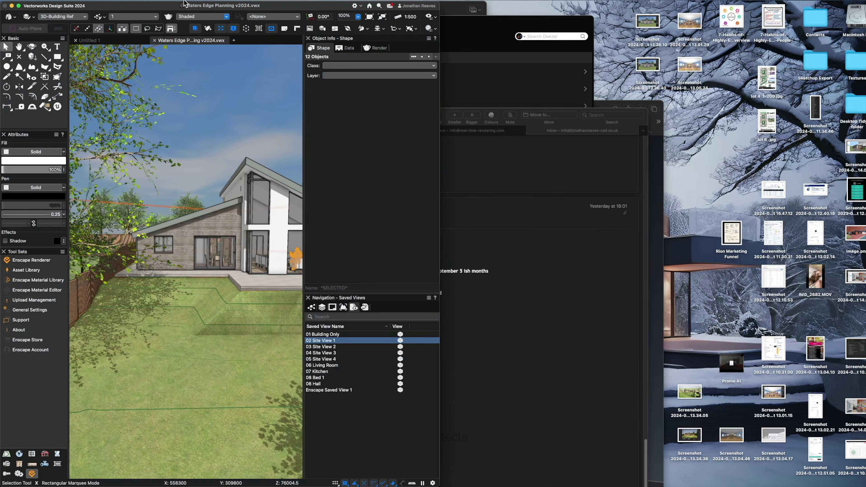
pyautogui.click(208, 4)
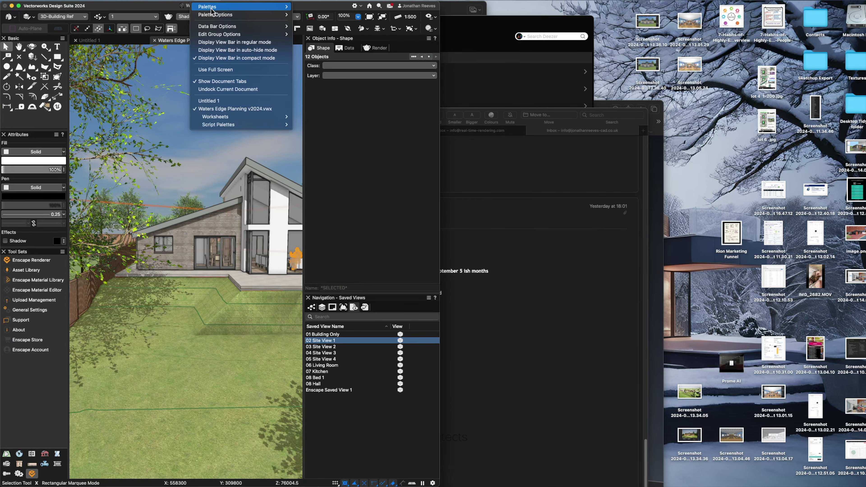
pyautogui.moveTo(216, 15)
pyautogui.click(321, 32)
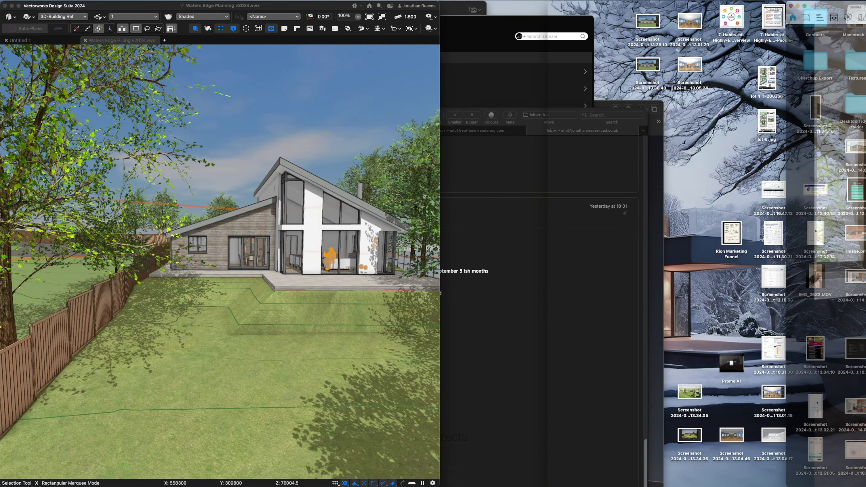
pyautogui.moveTo(865, 2); pyautogui.dragTo(218, 3)
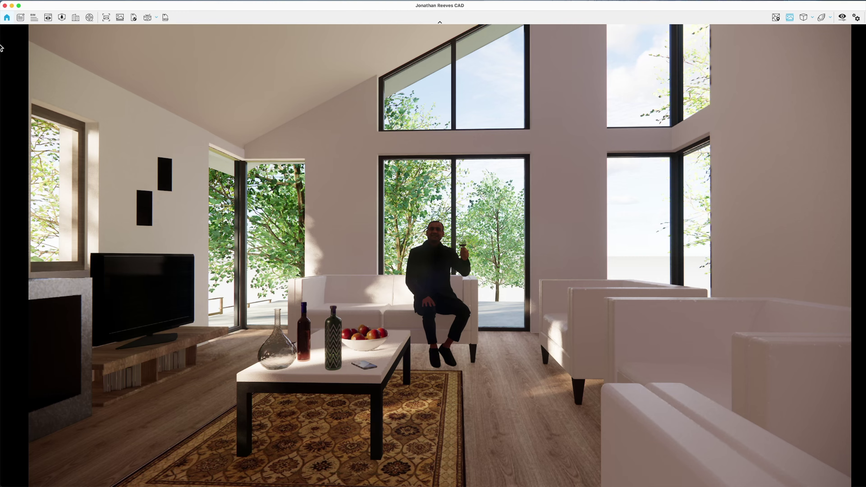
pyautogui.moveTo(2, 48); pyautogui.dragTo(441, 81)
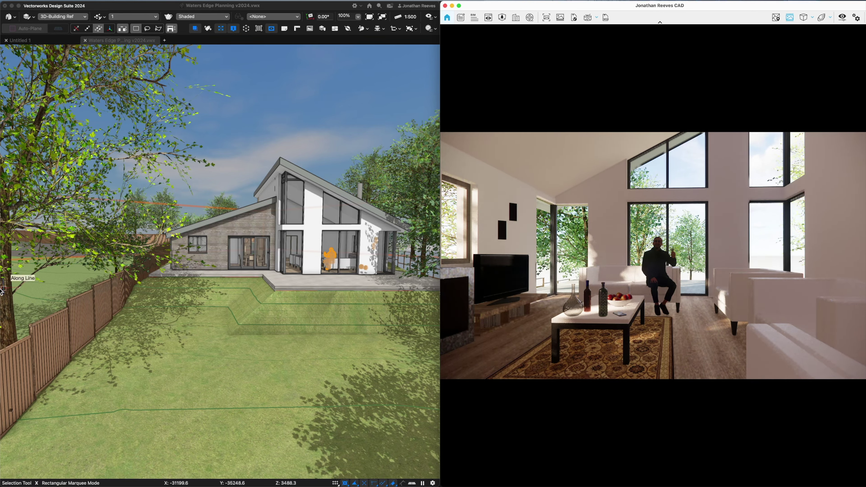
# Synchronize the Enscape render with the Vectorworks camera through the Enscape Renderer tool.
pyautogui.click(2, 371)
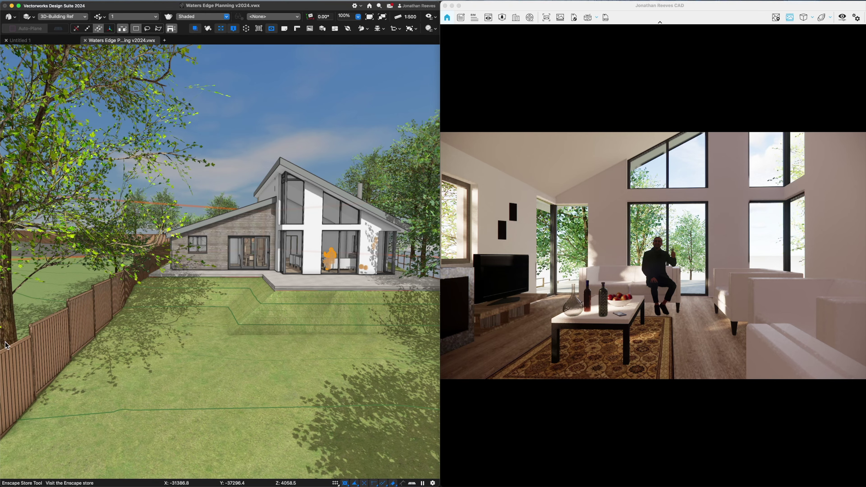
pyautogui.moveTo(6, 353)
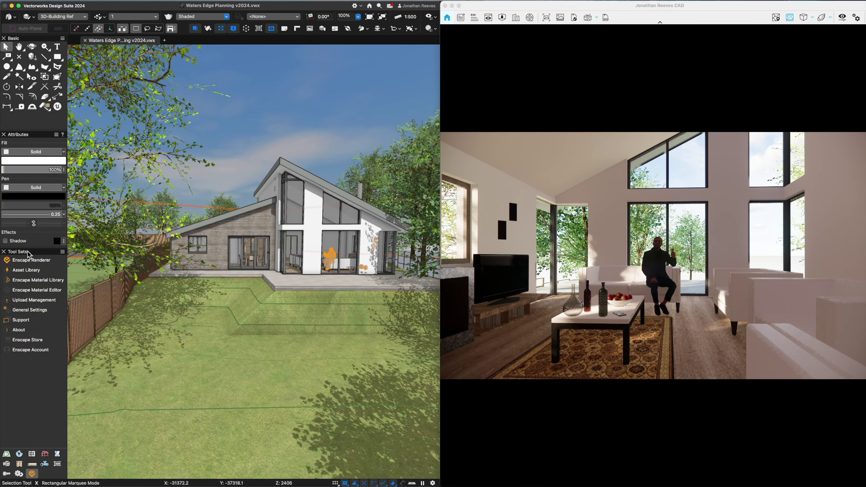
pyautogui.click(20, 260)
pyautogui.click(90, 30)
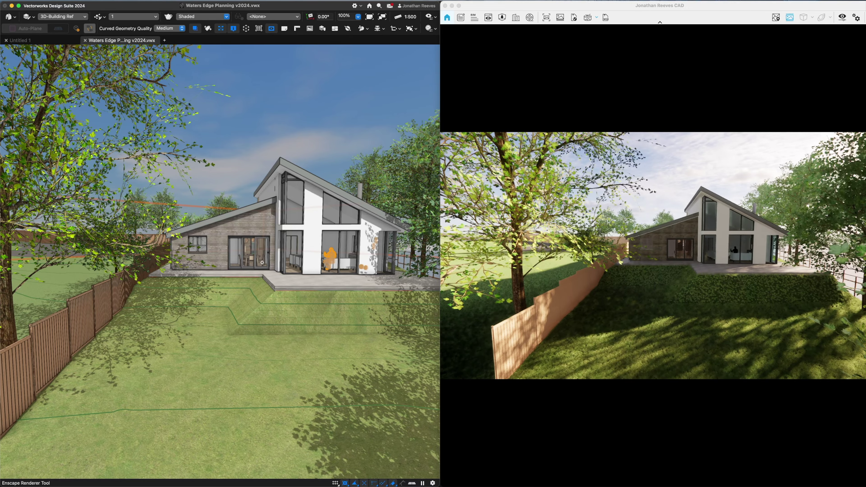
# Bring the camera over the garden closer to the house terrace with the Walkthrough tool in Walk mode.
pyautogui.hotkey('shift', 'u')
pyautogui.moveTo(274, 288); pyautogui.dragTo(282, 236)
pyautogui.press('u')
pyautogui.press('u')
pyautogui.press('u')
pyautogui.press('u')
pyautogui.press('u')
pyautogui.press('u')
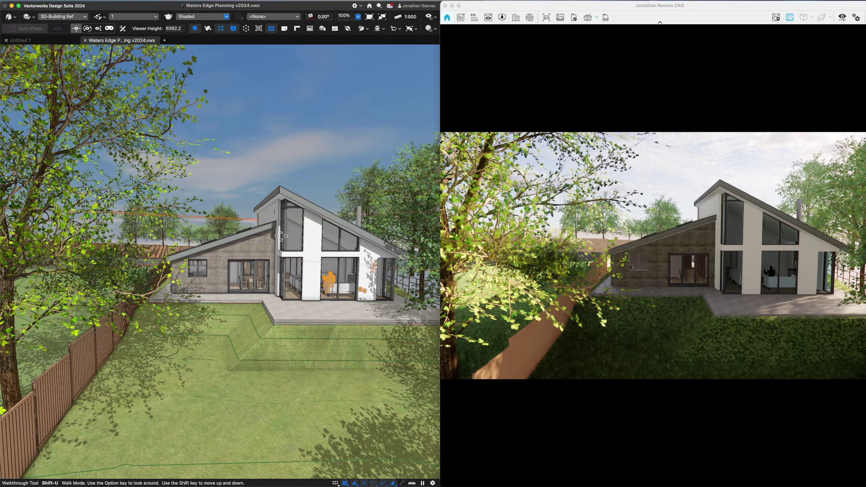
pyautogui.moveTo(315, 299); pyautogui.dragTo(336, 272)
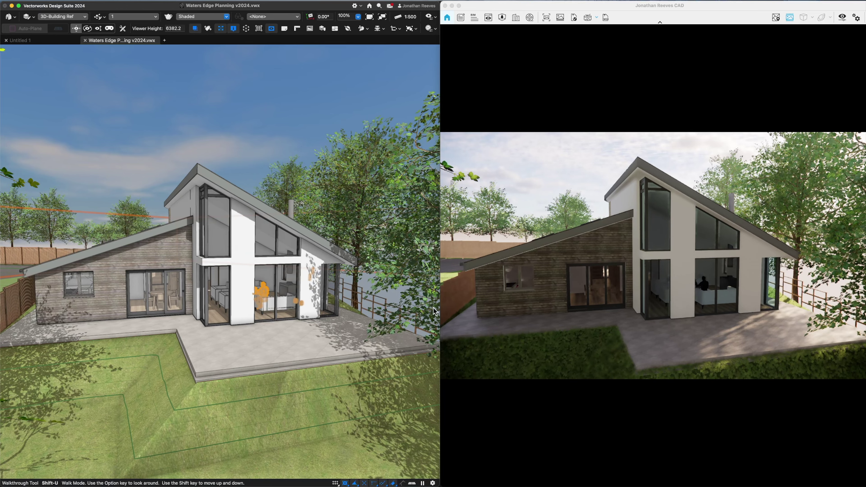
# In Enscape, advance the time of day past night to low afternoon sun and lower the camera for a more frontal house view.
pyautogui.click(637, 435)
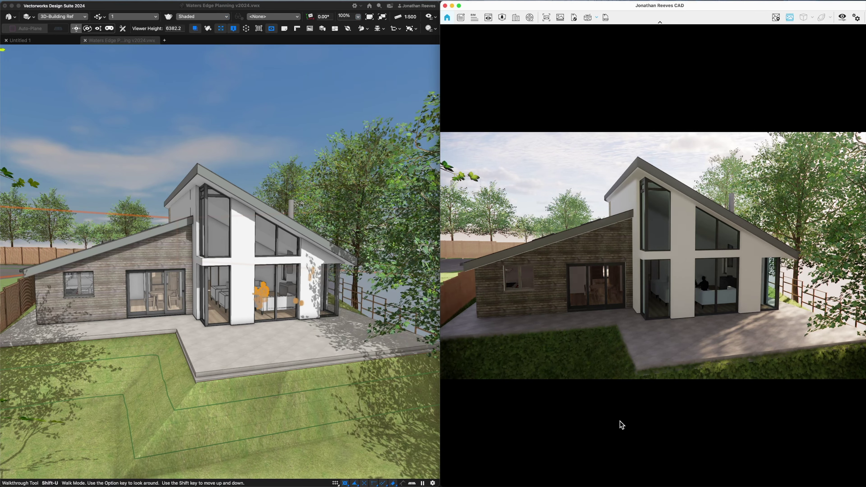
pyautogui.press('i')
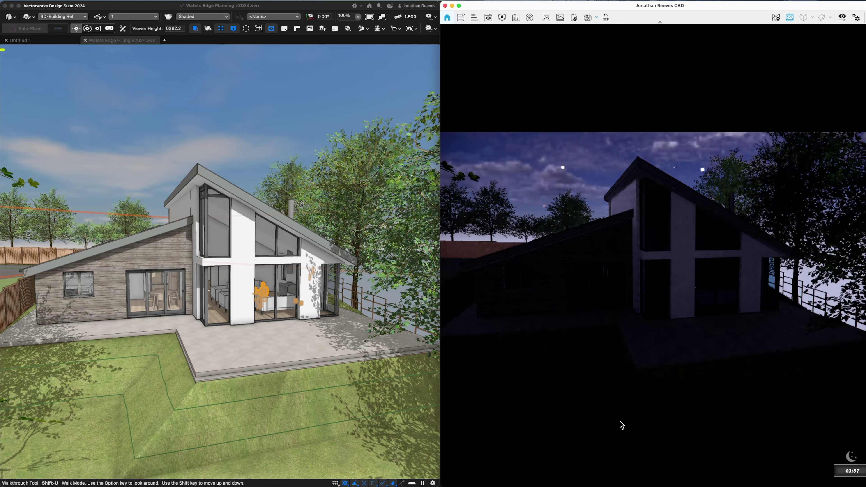
pyautogui.press('i')
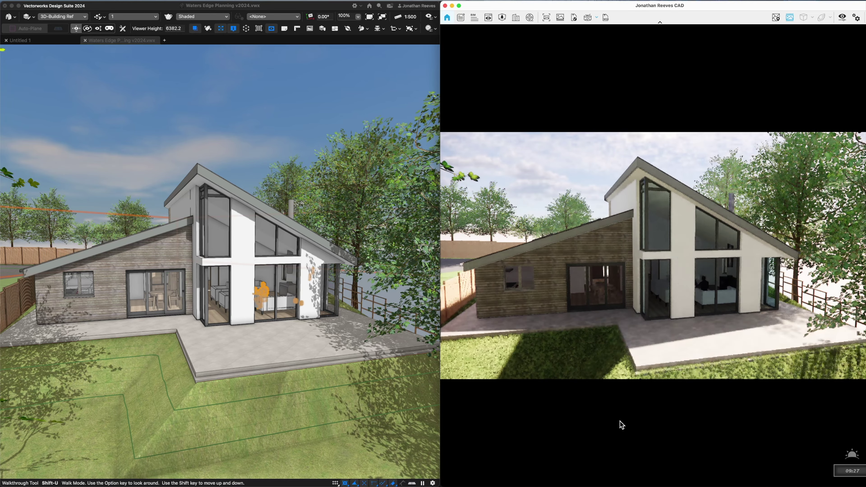
pyautogui.press('i')
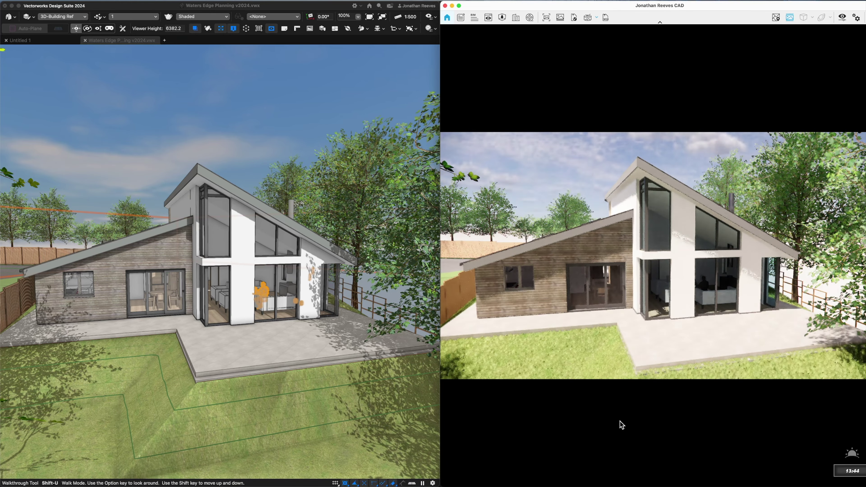
pyautogui.press('i')
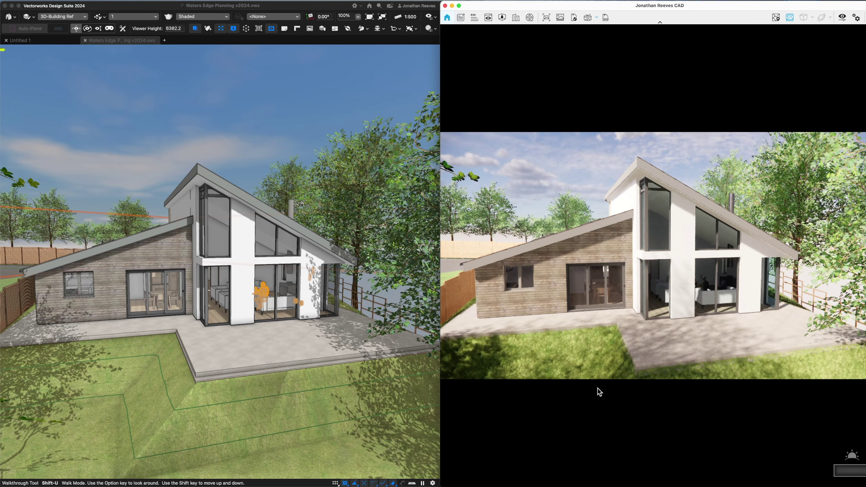
pyautogui.moveTo(600, 392); pyautogui.dragTo(564, 254, button='right')
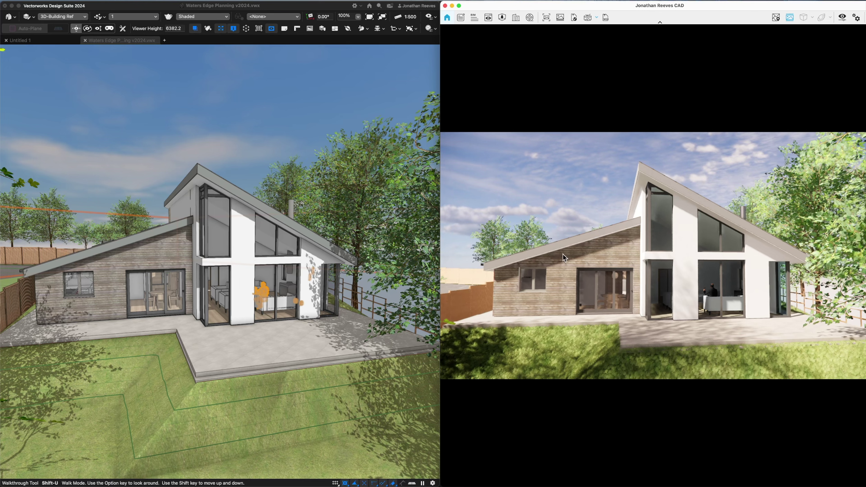
# Create an Enscape view of the house exterior that saves the sun position at azimuth 270.7° and altitude 21.0°.
pyautogui.click(490, 19)
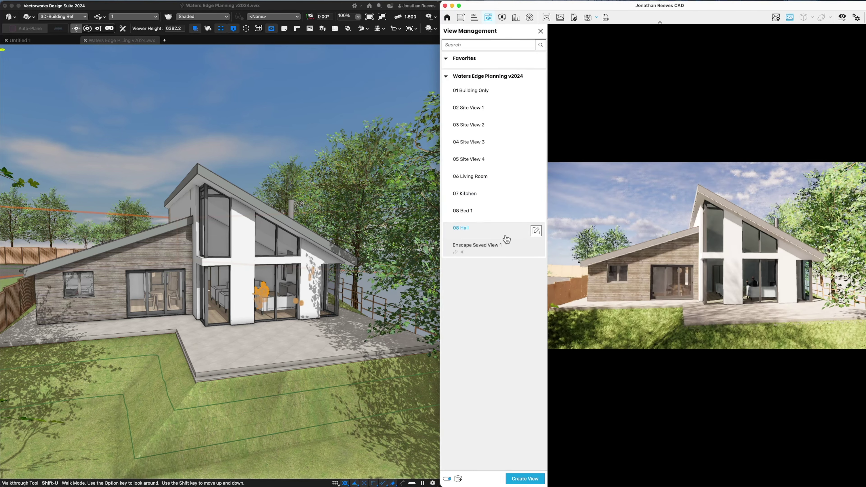
pyautogui.click(530, 479)
pyautogui.moveTo(454, 194); pyautogui.dragTo(459, 195)
pyautogui.moveTo(531, 188); pyautogui.dragTo(533, 192)
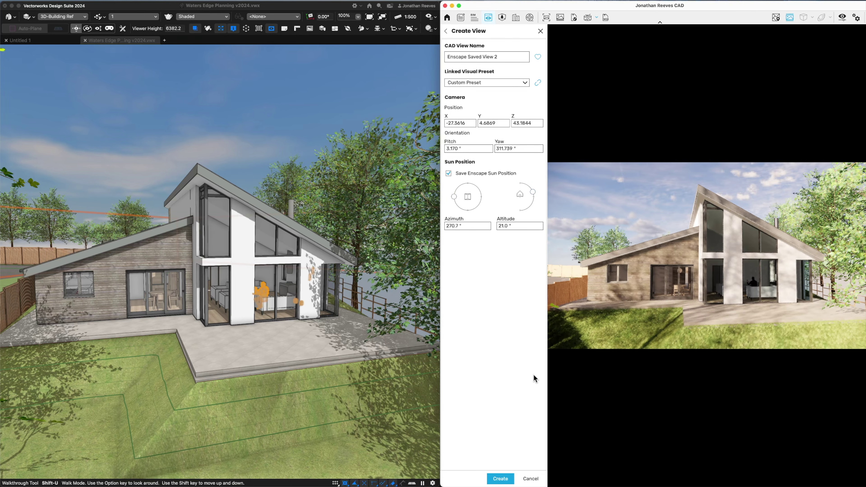
pyautogui.click(500, 479)
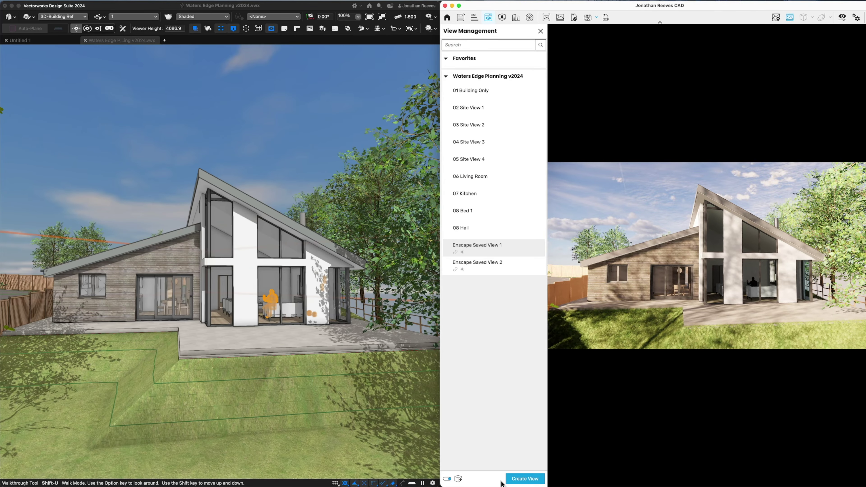
# In Vectorworks, recall Enscape Saved View 1 and Enscape Saved View 2 from the saved views to compare them with the render.
pyautogui.click(336, 8)
pyautogui.moveTo(437, 298)
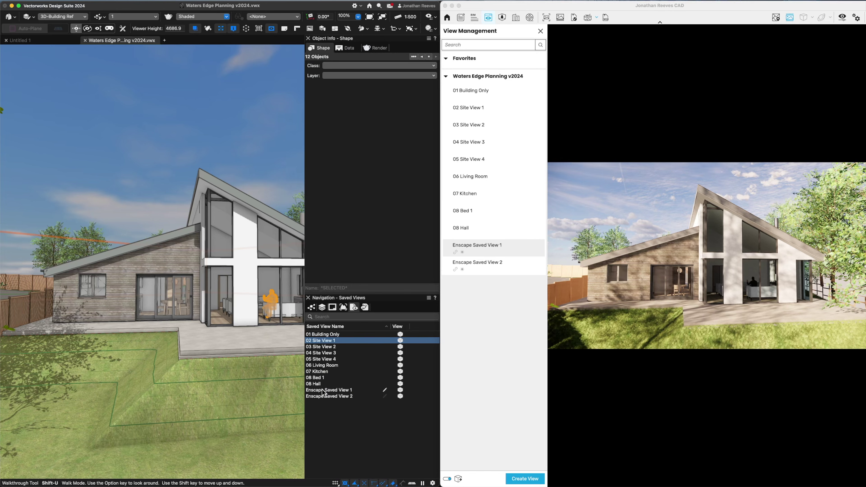
pyautogui.click(324, 391)
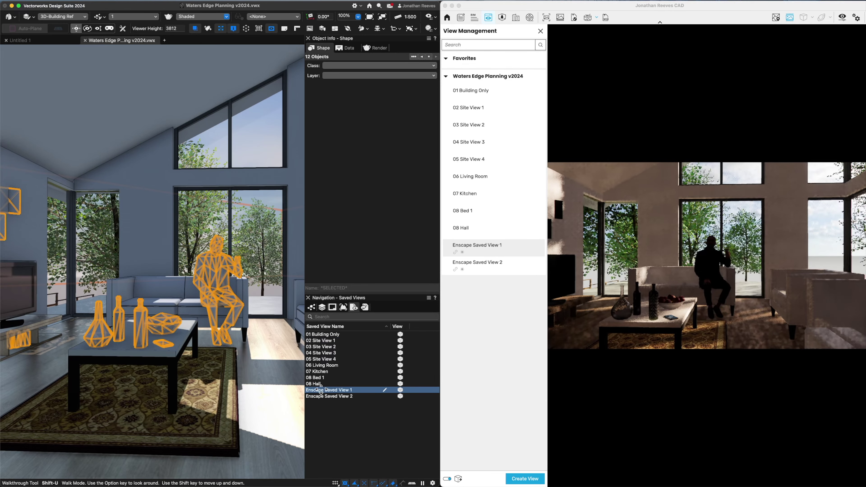
pyautogui.click(322, 396)
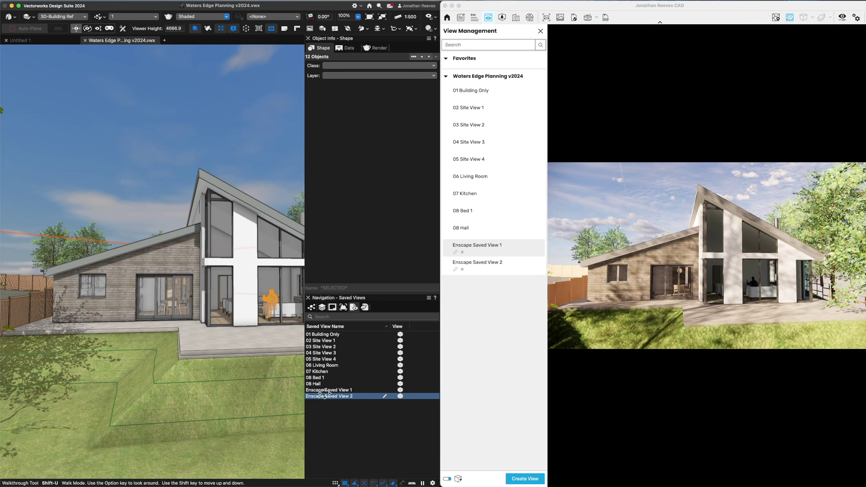
# Maximize the Enscape window, pull the camera back into the garden and add the first keyframe of a video path.
pyautogui.click(456, 6)
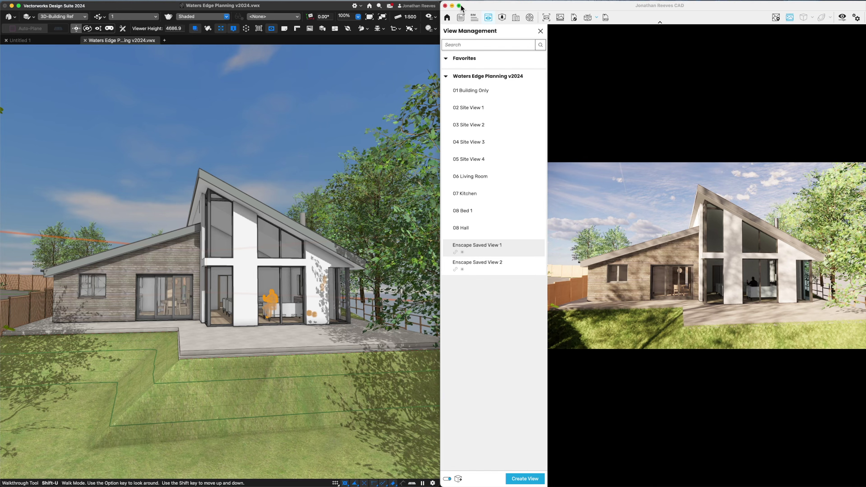
pyautogui.click(459, 6)
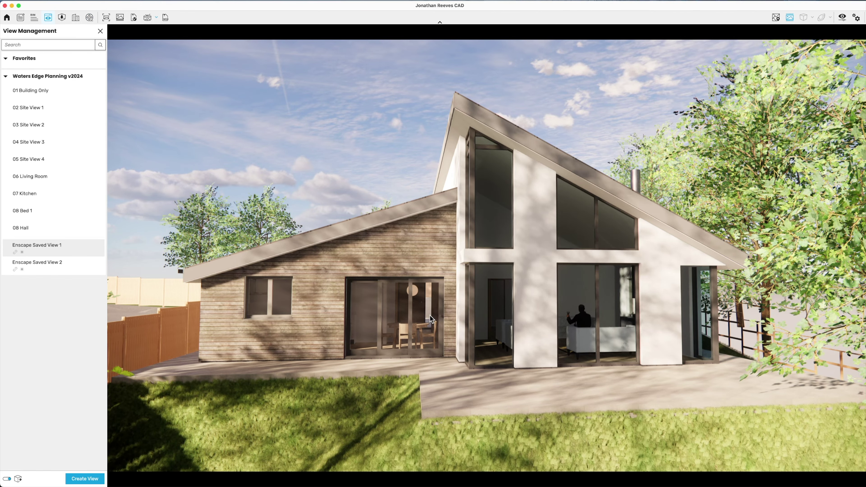
pyautogui.scroll(-5, 430, 315)
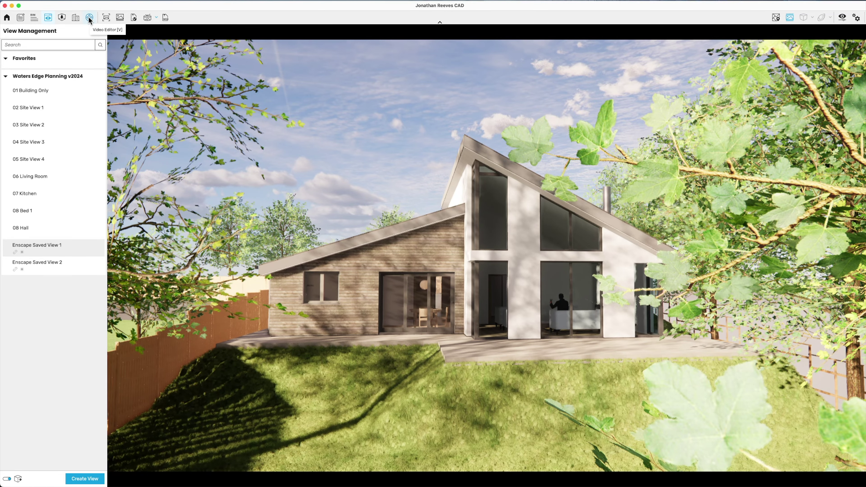
pyautogui.click(89, 18)
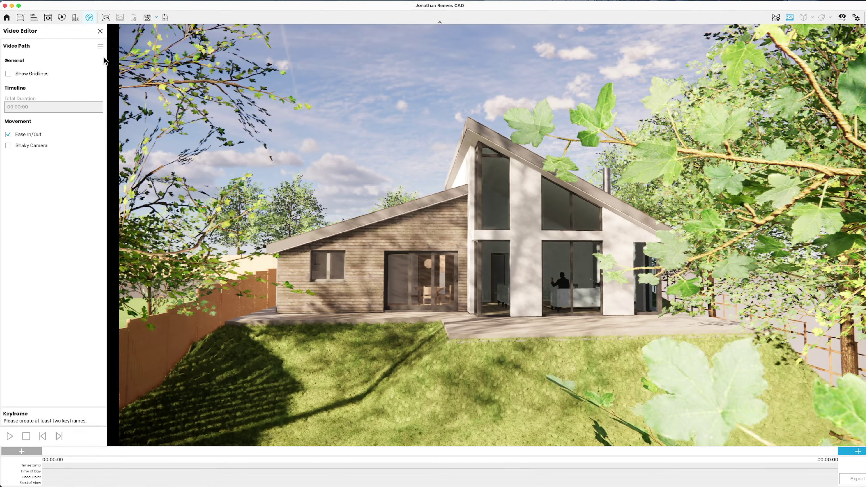
pyautogui.click(28, 453)
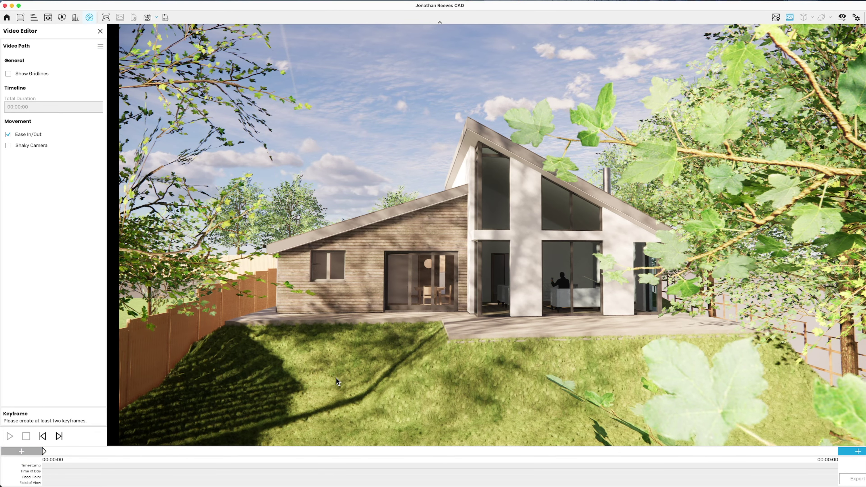
# Fly the camera forward to a closer view of the terrace and glazed gable and add it as the end keyframe.
pyautogui.press('w')
pyautogui.press('w')
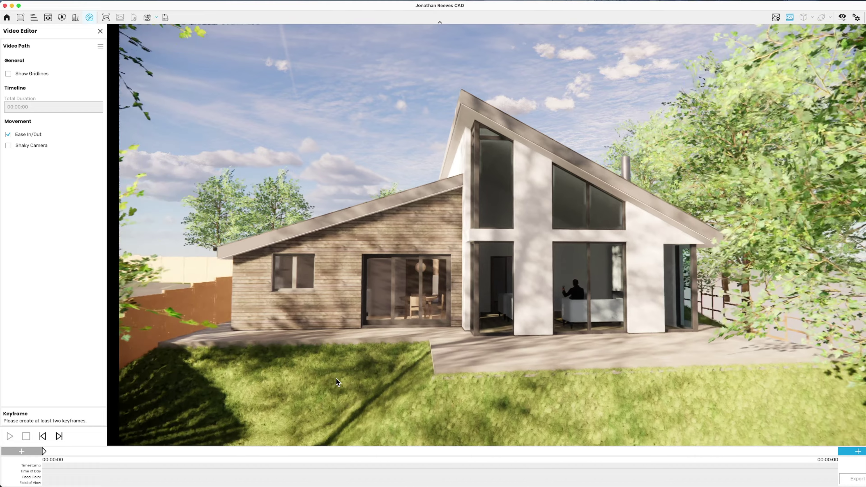
pyautogui.press('d')
pyautogui.press('w')
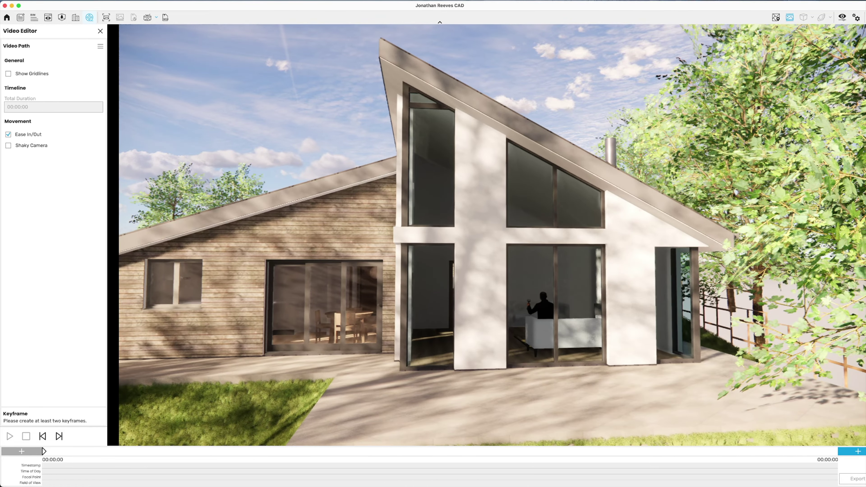
pyautogui.moveTo(377, 357); pyautogui.dragTo(357, 359, button='right')
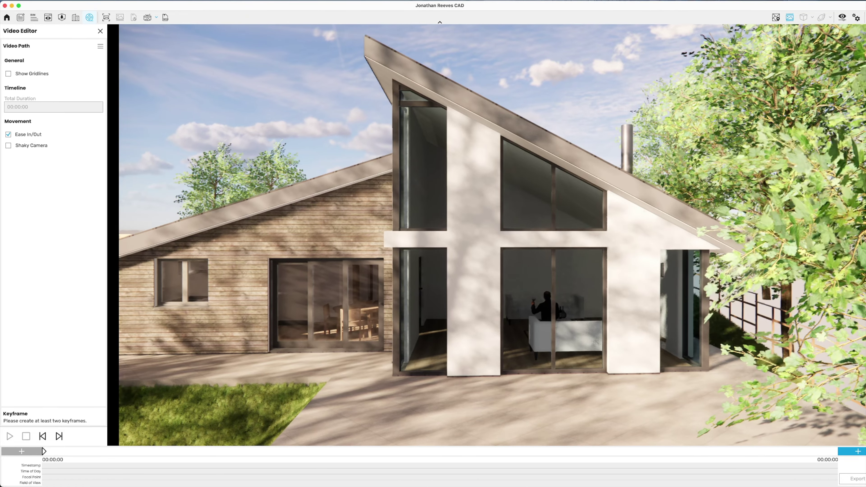
pyautogui.moveTo(376, 358); pyautogui.dragTo(370, 369)
pyautogui.moveTo(376, 358); pyautogui.dragTo(412, 315, button='middle')
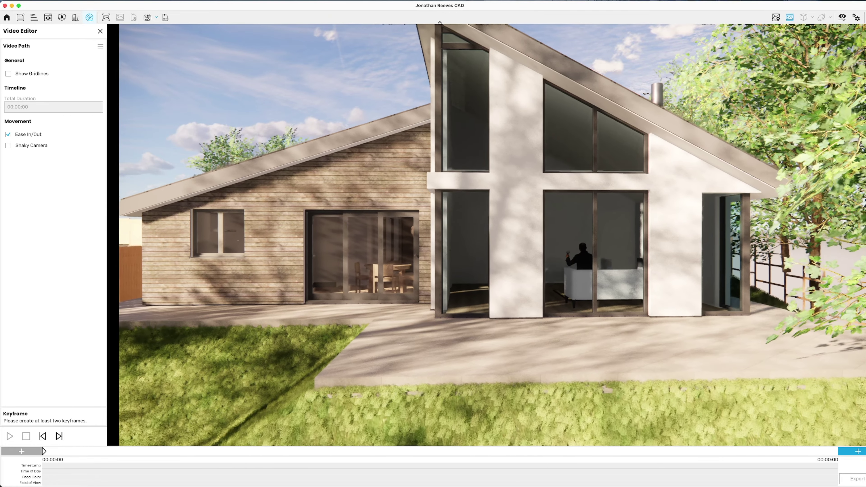
pyautogui.moveTo(380, 348); pyautogui.dragTo(375, 358, button='middle')
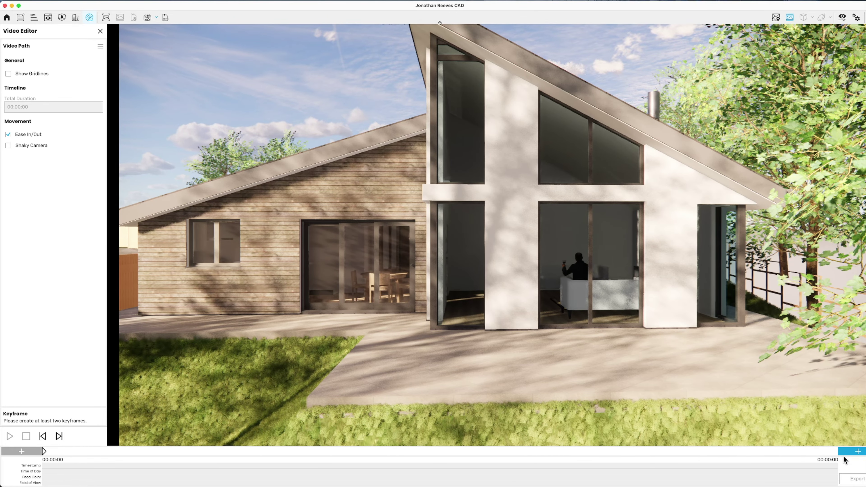
pyautogui.click(849, 452)
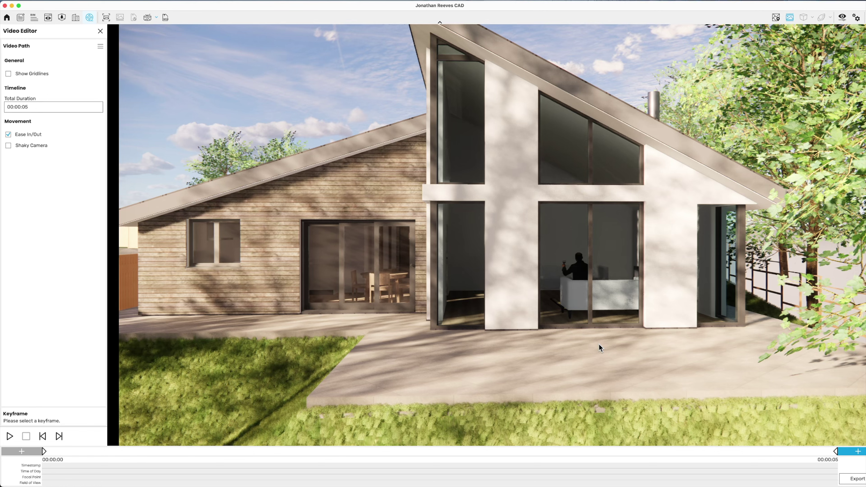
# Swing the camera to a raised, angled view from the tree side of the house and add a third keyframe at the path's end.
pyautogui.press('w')
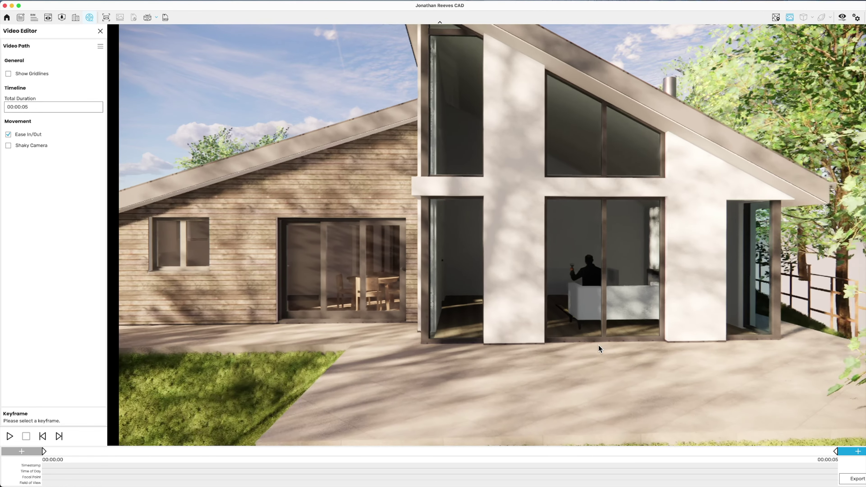
pyautogui.press('d')
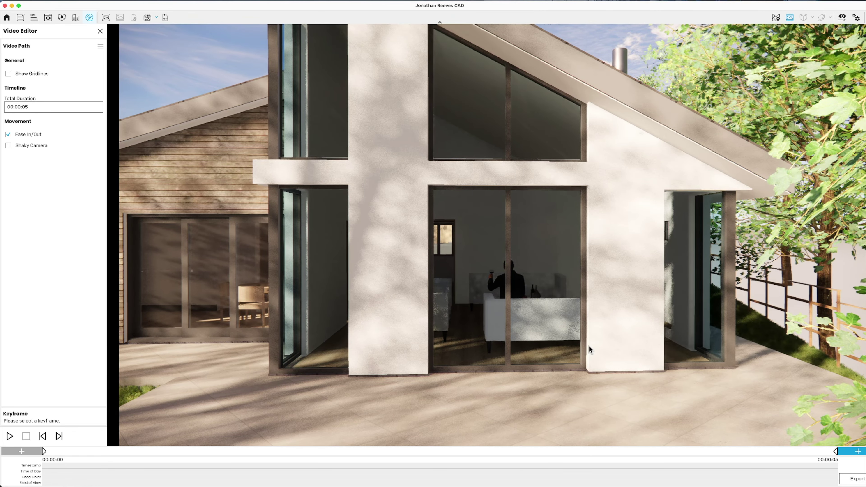
pyautogui.press('d')
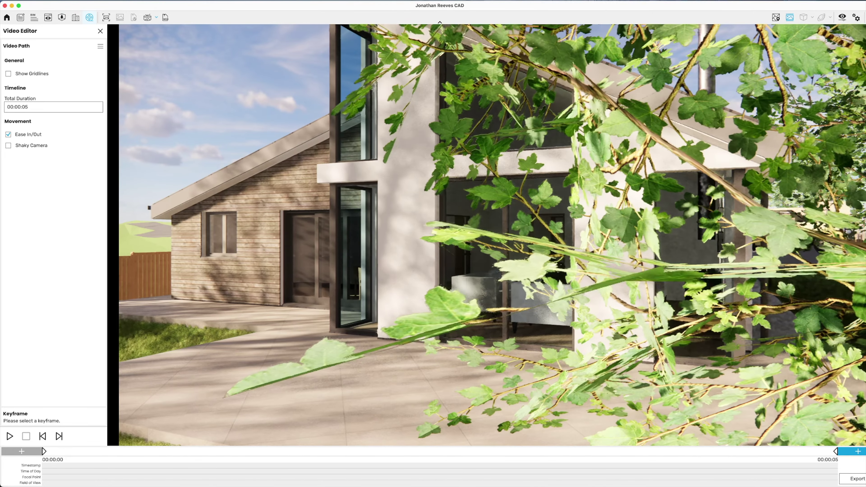
pyautogui.press('a')
pyautogui.press('a')
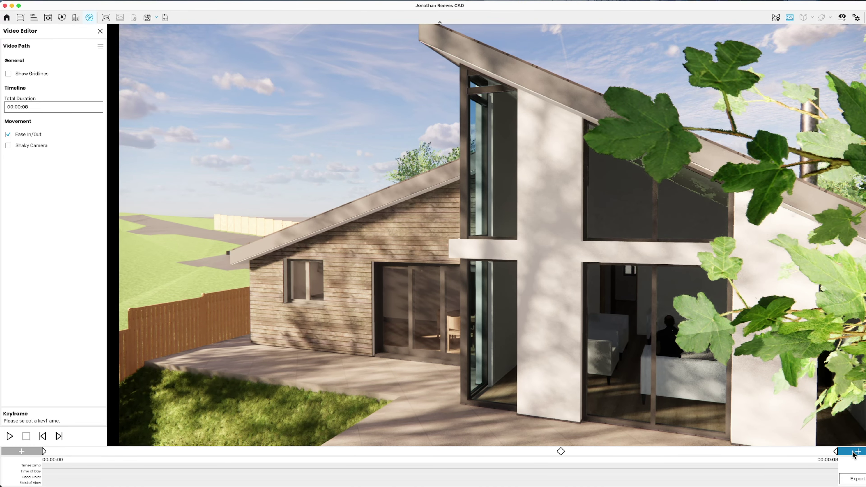
# Preview the video path from its start, enable Shaky Camera and play the path again.
pyautogui.click(43, 436)
pyautogui.click(10, 437)
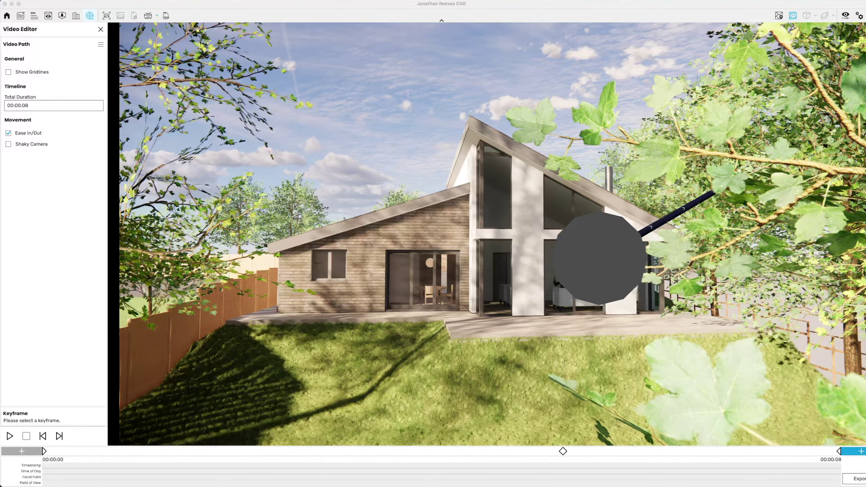
pyautogui.click(64, 195)
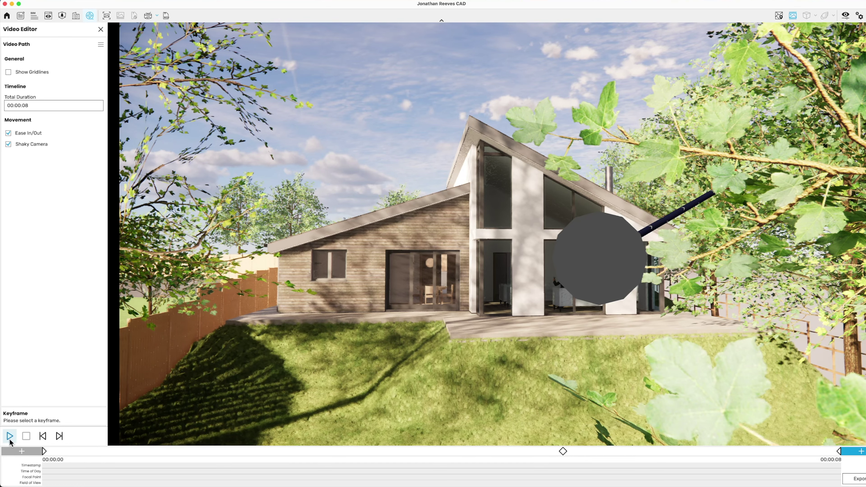
pyautogui.click(45, 438)
pyautogui.click(9, 438)
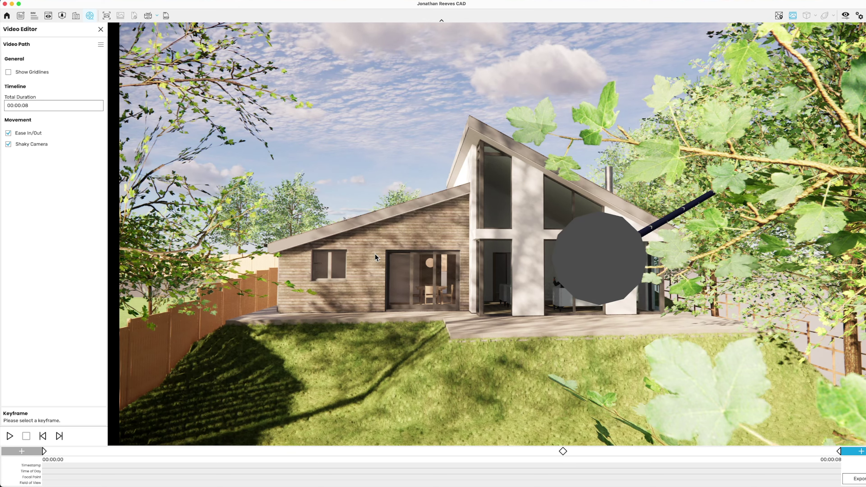
# Close the Video Editor and save the path as Enscape_VideoPath in the Enscape 4.0 folder.
pyautogui.click(100, 30)
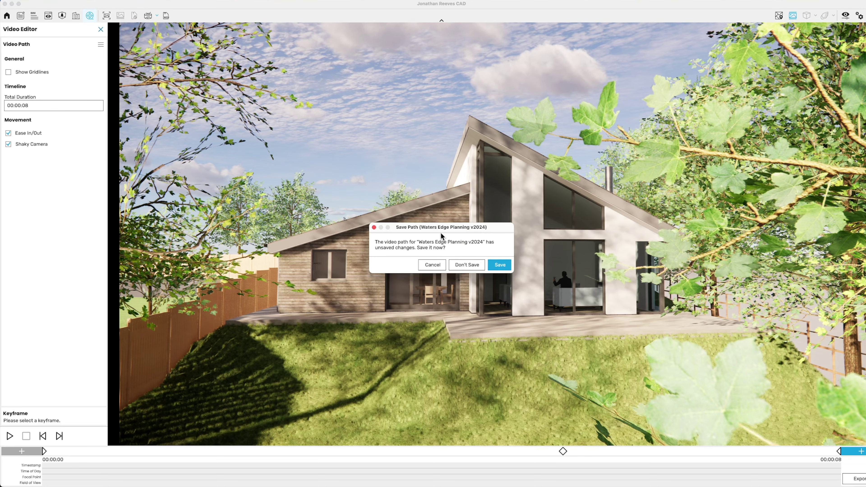
pyautogui.click(500, 265)
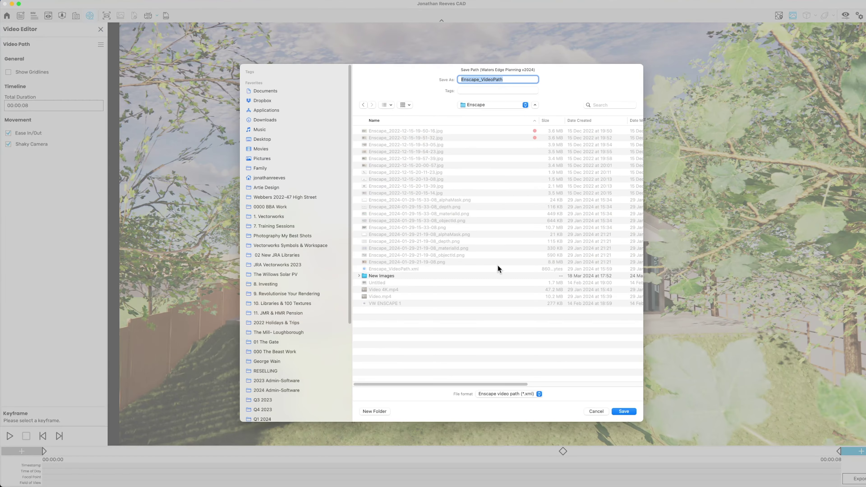
pyautogui.click(486, 105)
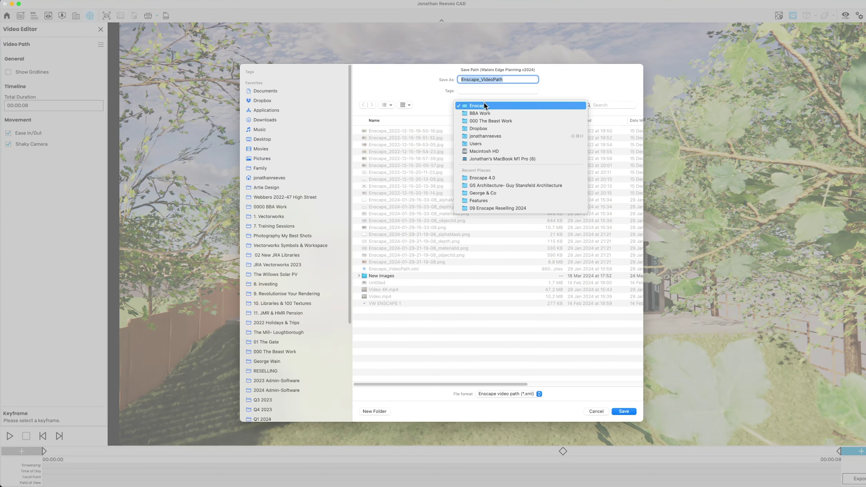
pyautogui.click(491, 180)
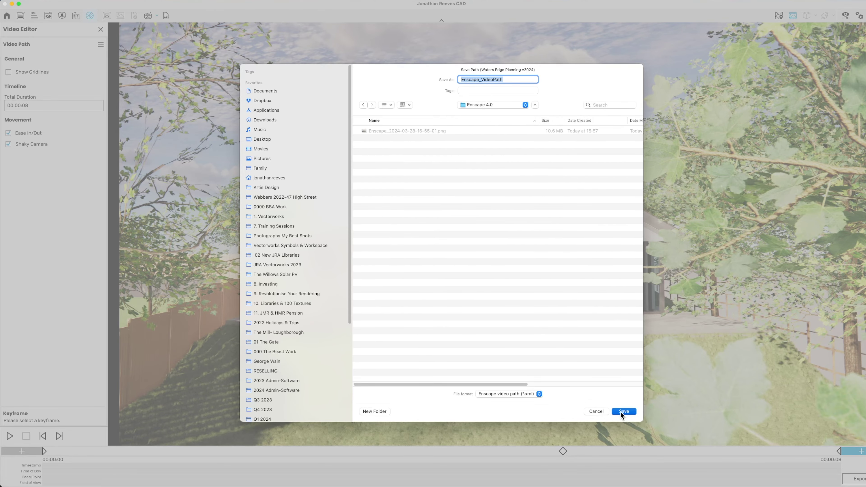
pyautogui.click(622, 412)
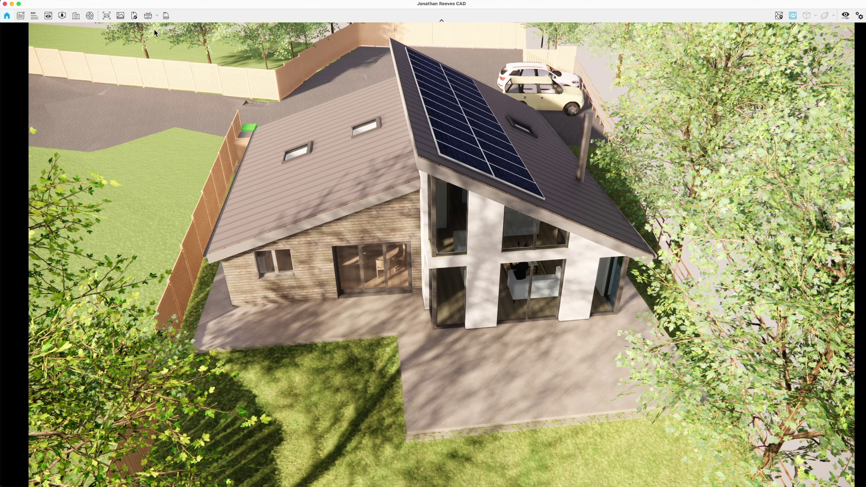
# Move the Enscape window aside, activate the Enscape Renderer tool in Vectorworks and bring the render window back over it.
pyautogui.moveTo(175, 7); pyautogui.dragTo(612, 2)
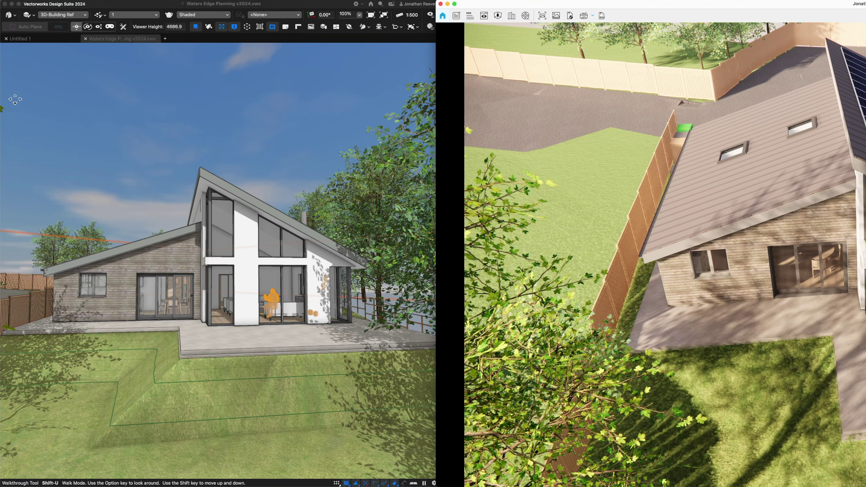
pyautogui.click(2, 313)
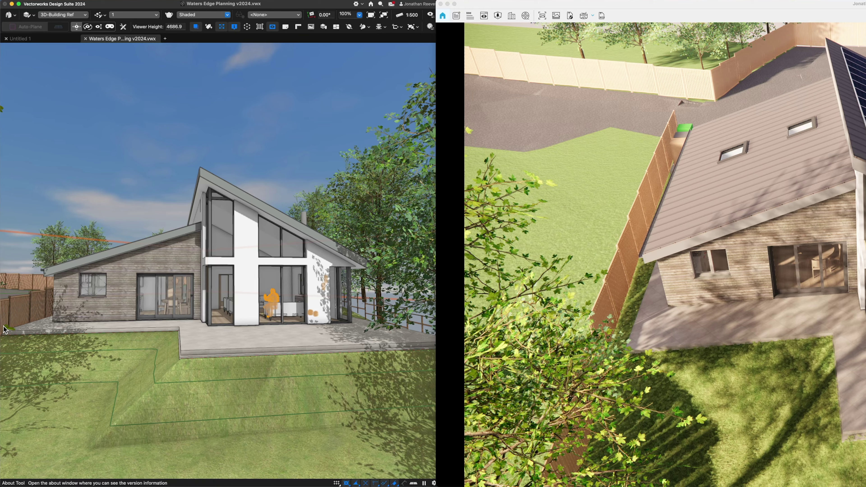
pyautogui.moveTo(2, 329)
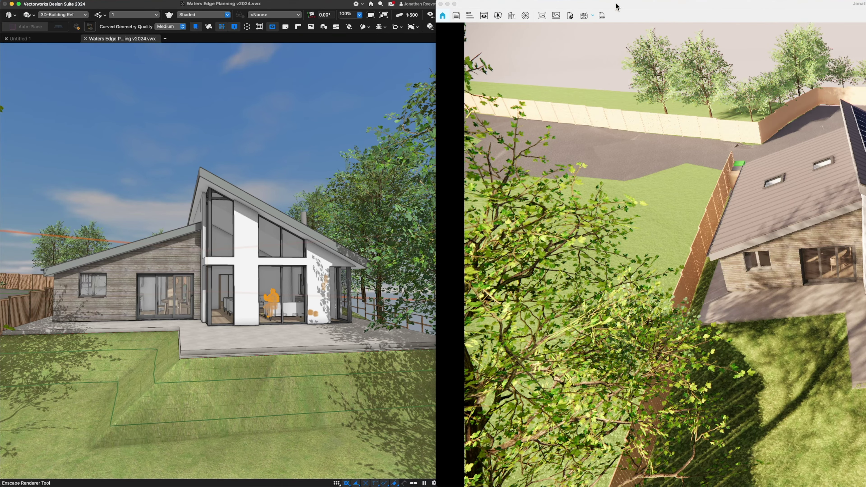
pyautogui.moveTo(617, 6); pyautogui.dragTo(243, 5)
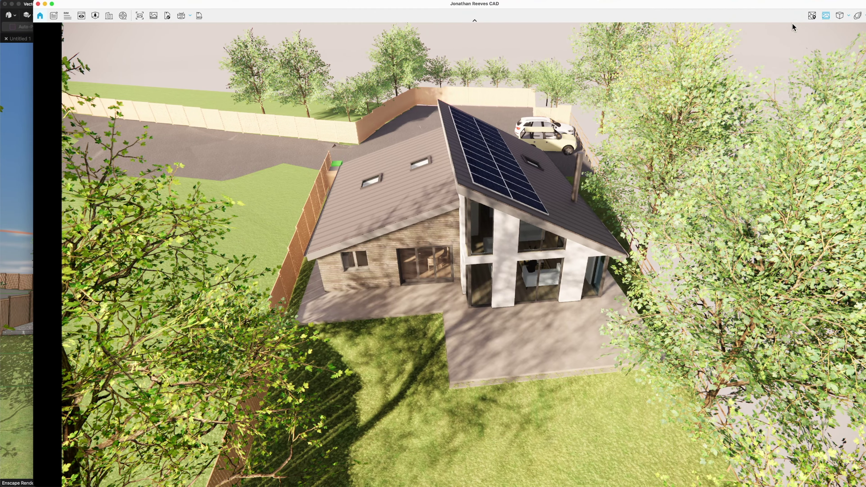
# Switch the Enscape render to orthographic projection and frame the house, terrace and surrounding trees from above.
pyautogui.click(827, 51)
pyautogui.scroll(2, 689, 375)
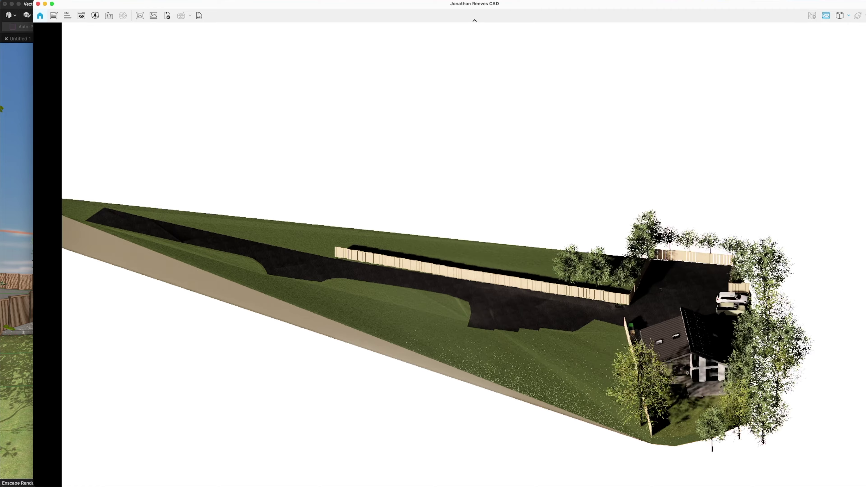
pyautogui.moveTo(694, 356); pyautogui.dragTo(556, 259, button='middle')
pyautogui.scroll(4, 574, 287)
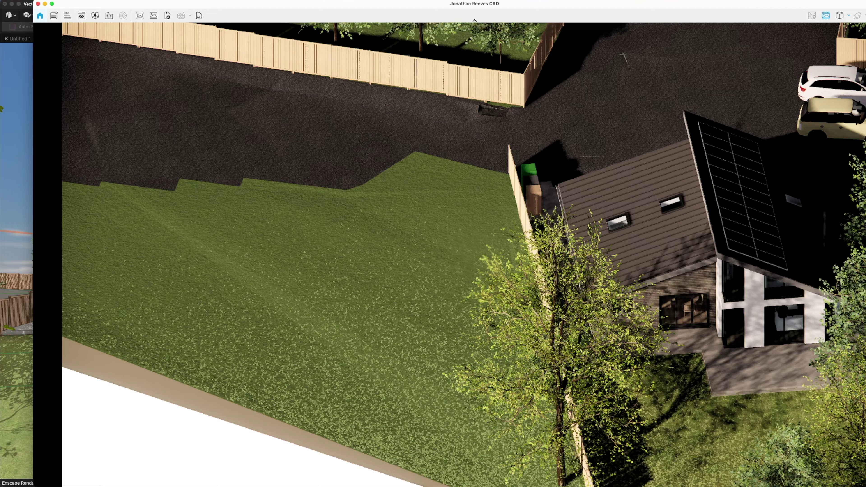
pyautogui.scroll(2, 574, 286)
pyautogui.moveTo(764, 313); pyautogui.dragTo(667, 280, button='middle')
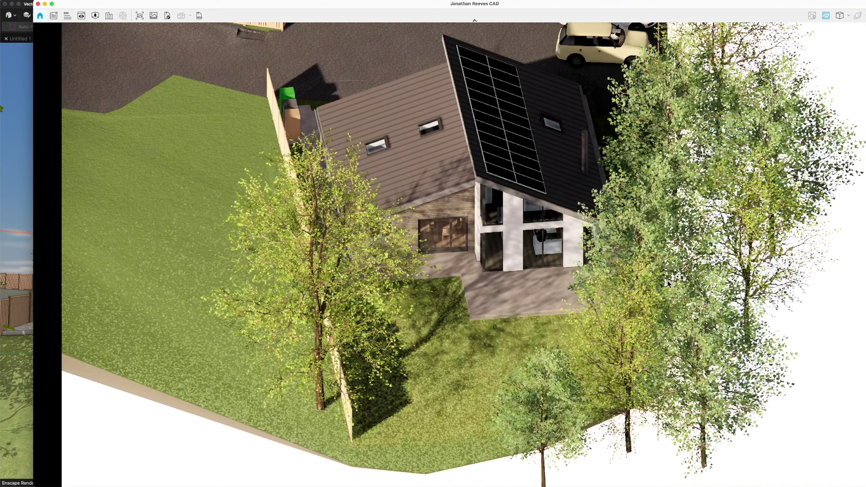
pyautogui.moveTo(668, 280); pyautogui.dragTo(809, 284, button='right')
pyautogui.moveTo(808, 284); pyautogui.dragTo(824, 264, button='middle')
pyautogui.moveTo(668, 284); pyautogui.dragTo(521, 284, button='right')
pyautogui.moveTo(679, 370); pyautogui.dragTo(578, 316, button='middle')
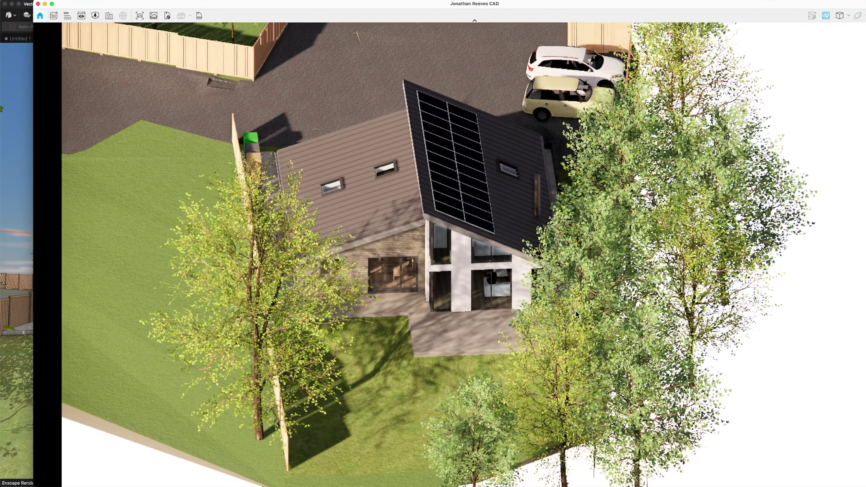
pyautogui.moveTo(500, 239); pyautogui.dragTo(444, 194)
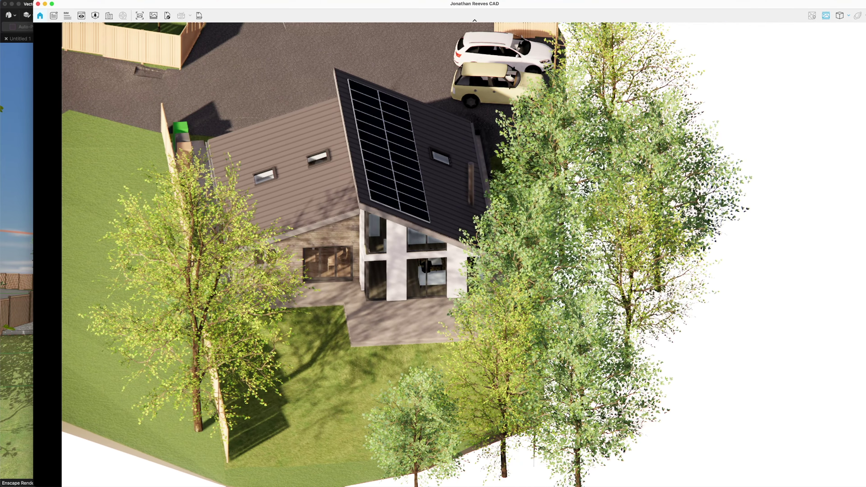
# Frame the whole plot in the orthographic render from the driveway side, showing the house, parked cars and surrounding trees.
pyautogui.moveTo(607, 212); pyautogui.dragTo(287, 209, button='right')
pyautogui.moveTo(409, 267); pyautogui.dragTo(514, 198, button='middle')
pyautogui.scroll(-5, 516, 222)
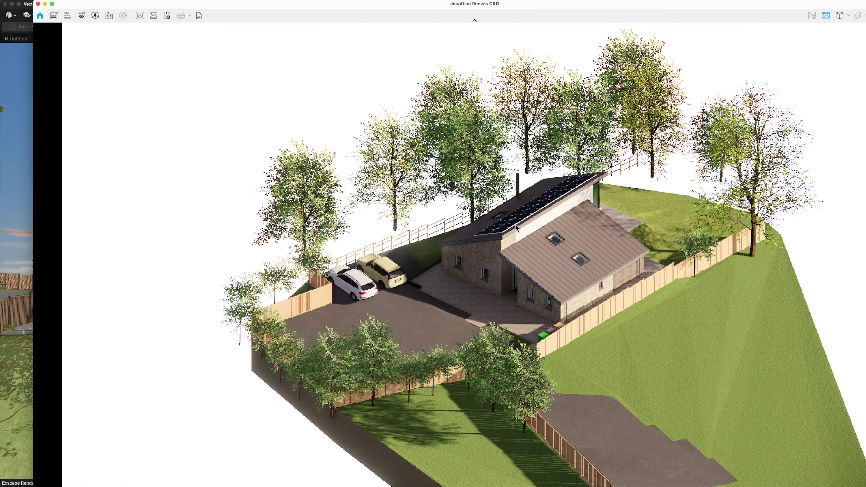
pyautogui.scroll(1, 514, 227)
pyautogui.moveTo(519, 222); pyautogui.dragTo(524, 233, button='right')
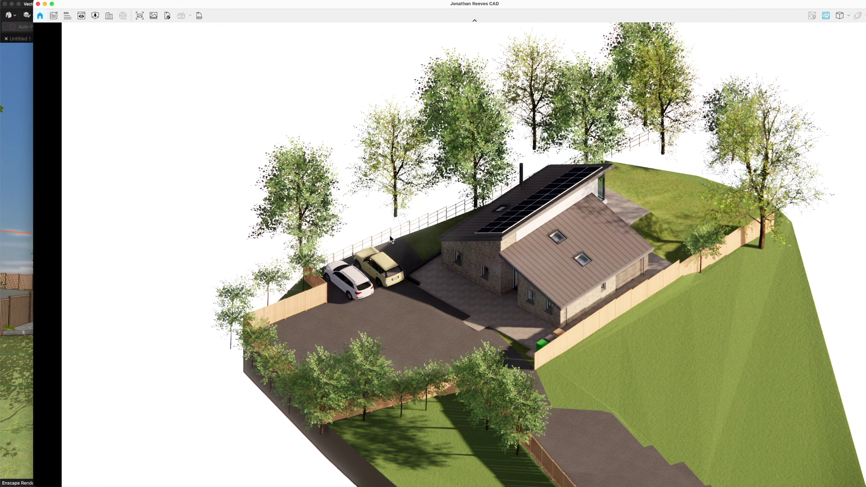
# Create a new saved view of this framing with the sun position saved at azimuth 8.5° and altitude 19.0°.
pyautogui.click(81, 16)
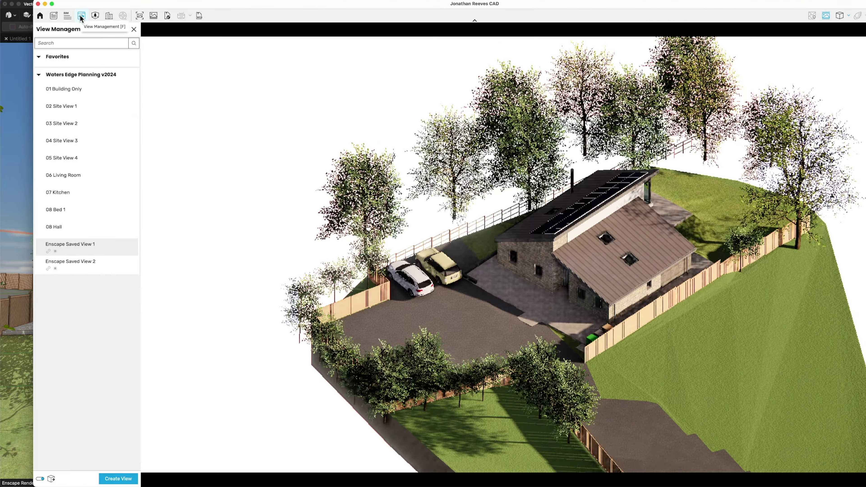
pyautogui.click(126, 480)
pyautogui.moveTo(48, 195); pyautogui.dragTo(75, 180)
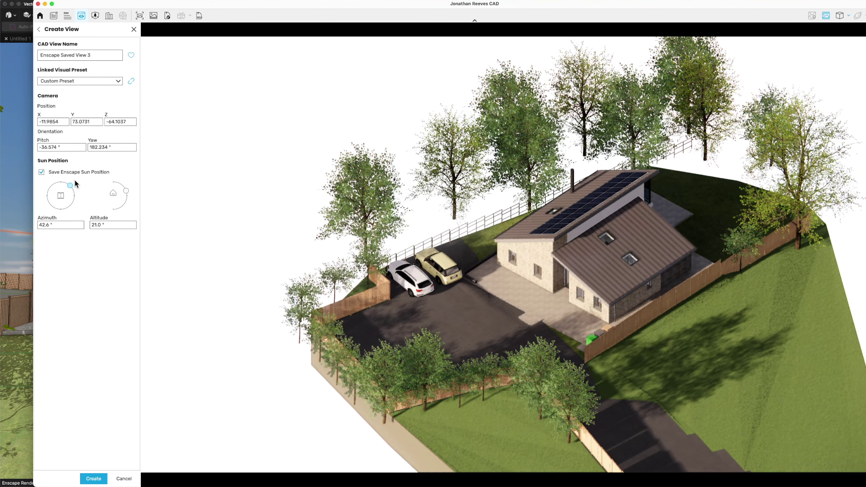
pyautogui.moveTo(127, 190); pyautogui.dragTo(127, 191)
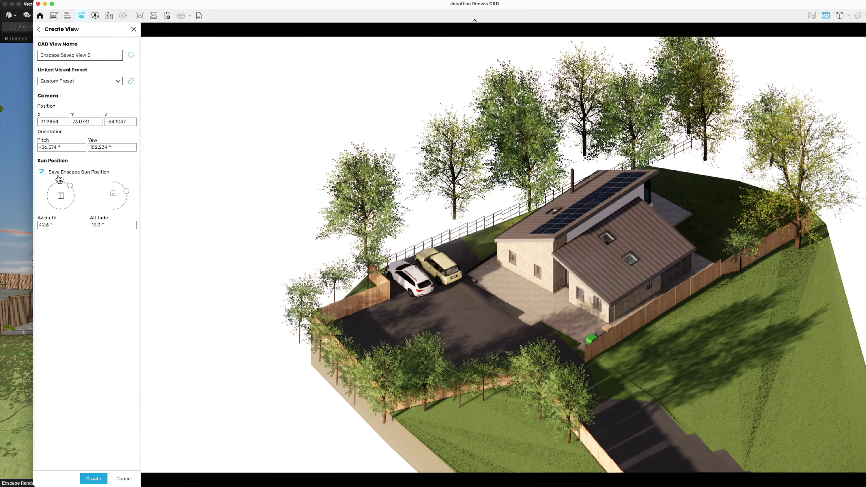
pyautogui.moveTo(69, 187); pyautogui.dragTo(62, 187)
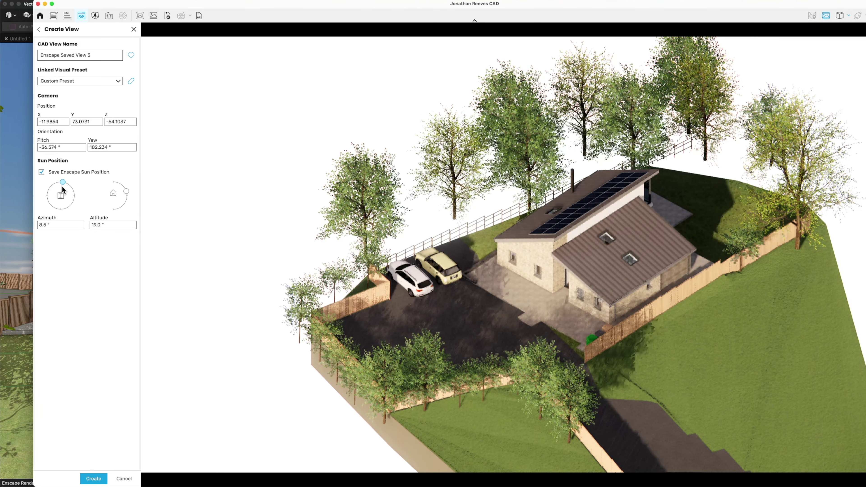
pyautogui.click(92, 479)
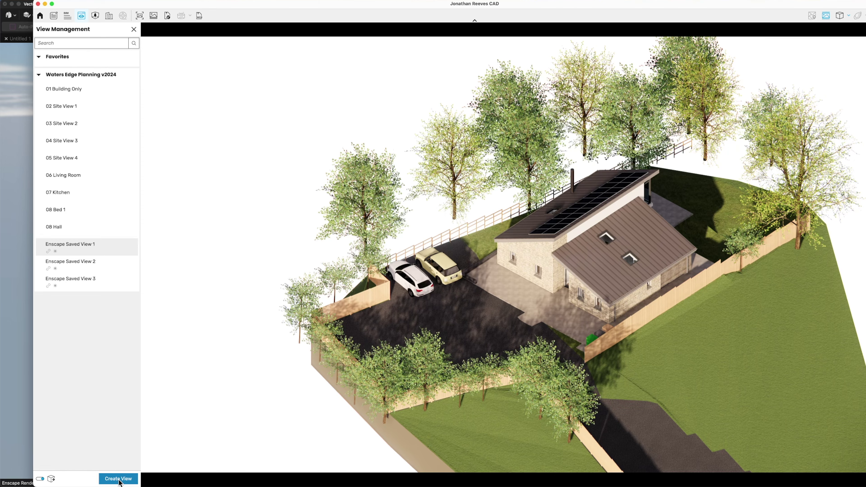
# Set the render's style mode to White with 12% outlines in Visual Settings.
pyautogui.moveTo(448, 271); pyautogui.dragTo(470, 270, button='right')
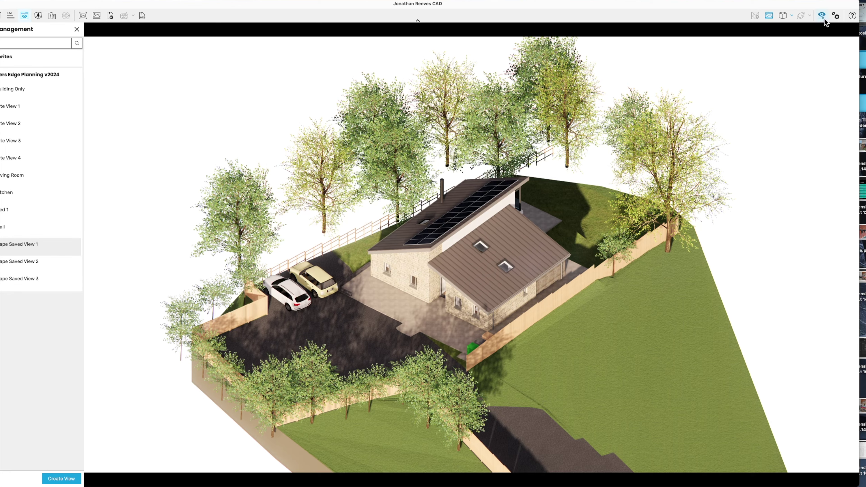
pyautogui.click(825, 15)
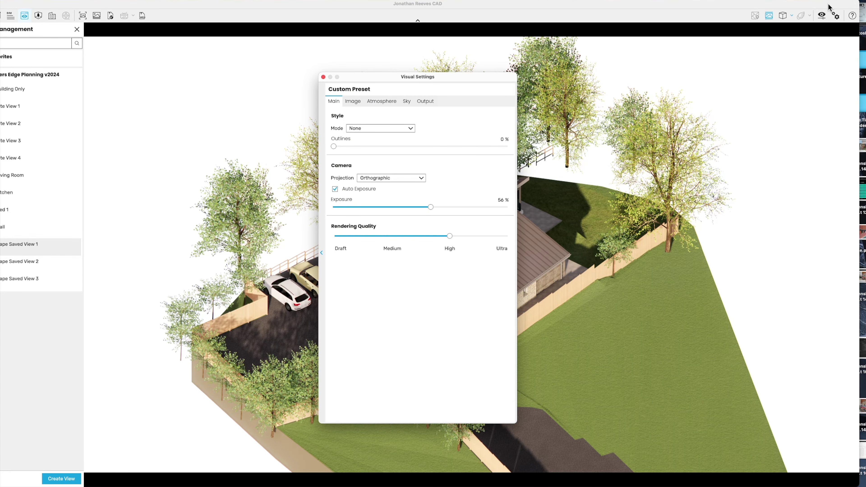
pyautogui.moveTo(830, 6); pyautogui.dragTo(847, 6)
pyautogui.moveTo(492, 80); pyautogui.dragTo(796, 76)
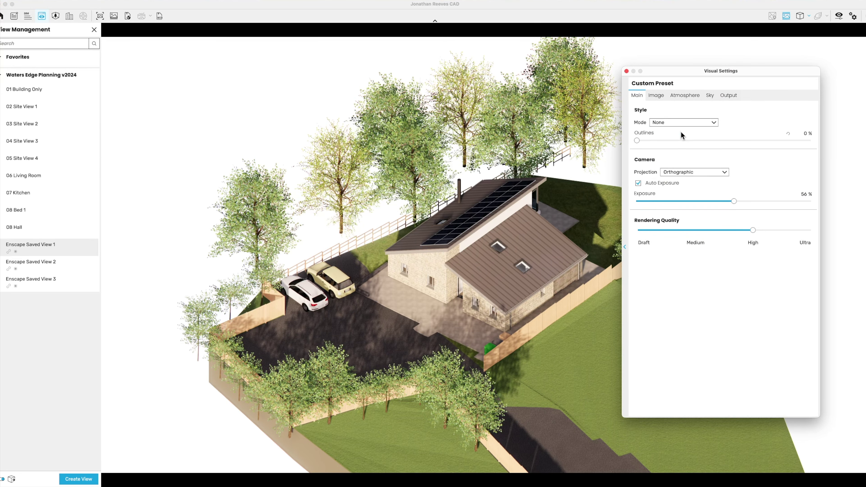
pyautogui.click(674, 139)
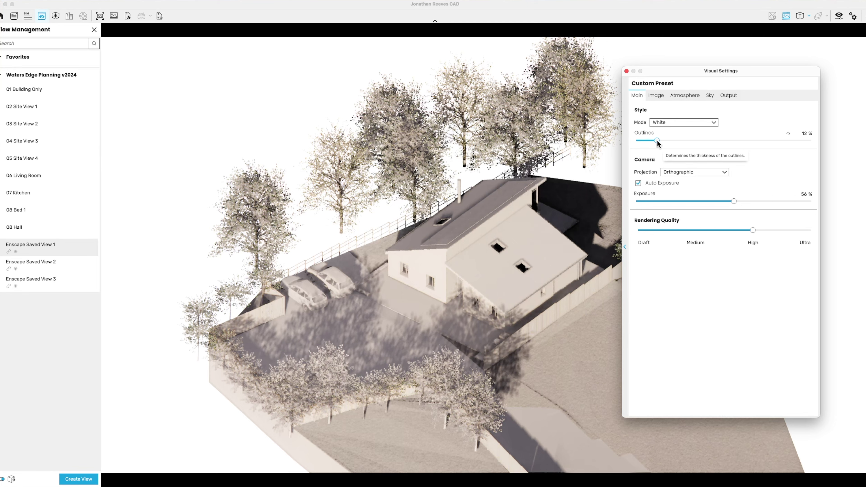
pyautogui.click(627, 71)
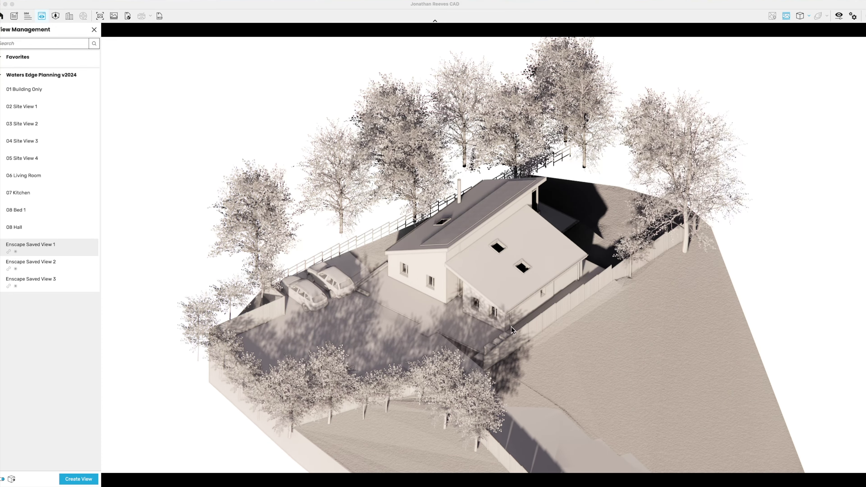
# Frame the white orthographic model from the glazed gable and terrace side of the house.
pyautogui.moveTo(520, 333); pyautogui.dragTo(602, 305, button='right')
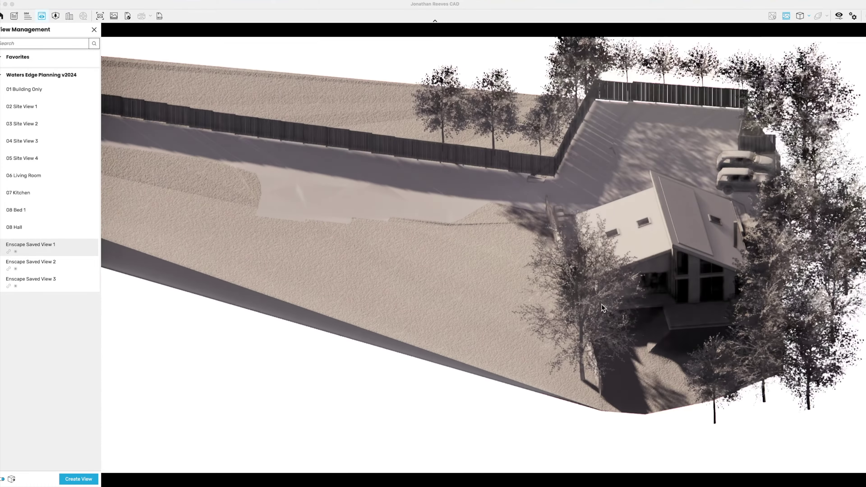
pyautogui.moveTo(656, 279); pyautogui.dragTo(193, 142, button='right')
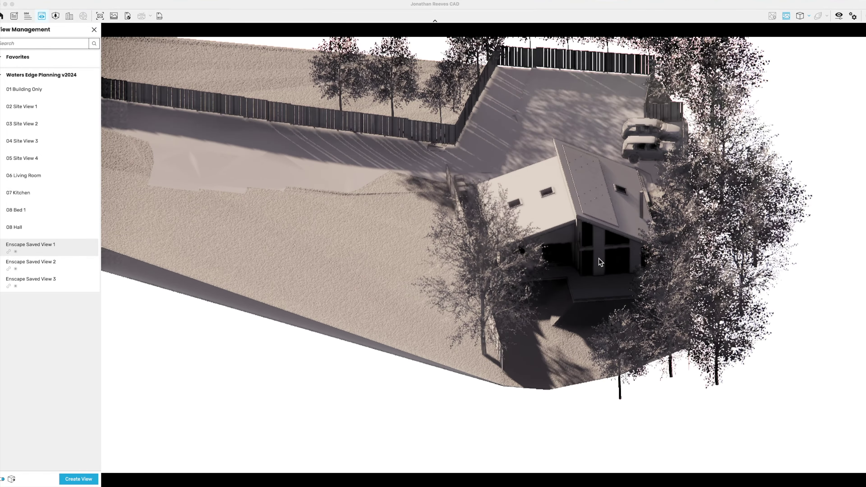
pyautogui.scroll(2, 599, 259)
pyautogui.moveTo(292, 222)
pyautogui.mouseDown()
pyautogui.moveTo(278, 218)
pyautogui.moveTo(317, 228)
pyautogui.moveTo(292, 223)
pyautogui.mouseUp()
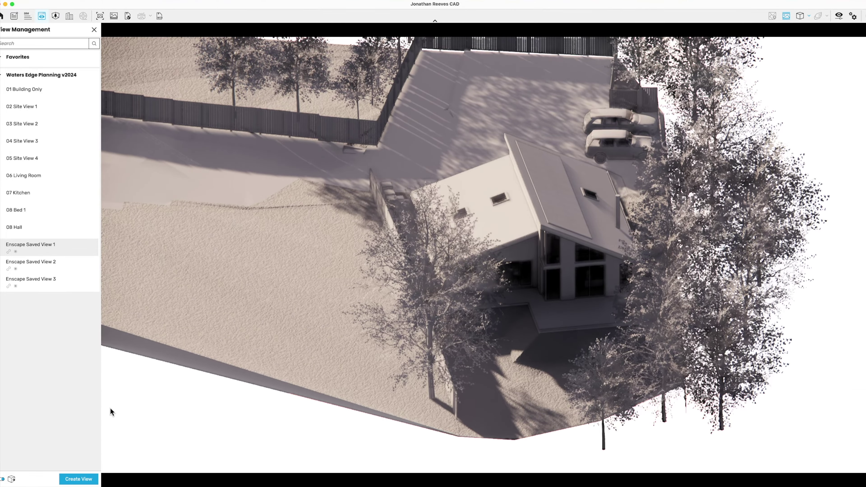
# Set the sun to azimuth 169.5° and altitude 22.0° in a new view and save a PNG screenshot in the Enscape 4.0 folder.
pyautogui.click(90, 480)
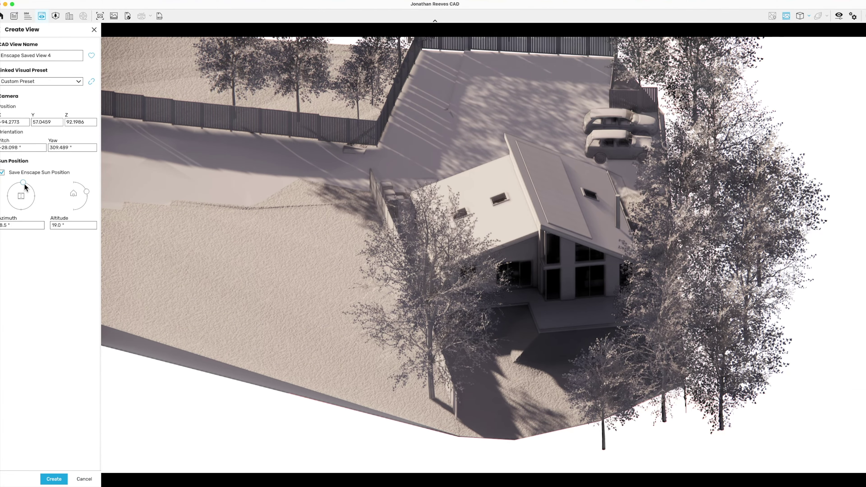
pyautogui.moveTo(24, 184); pyautogui.dragTo(24, 214)
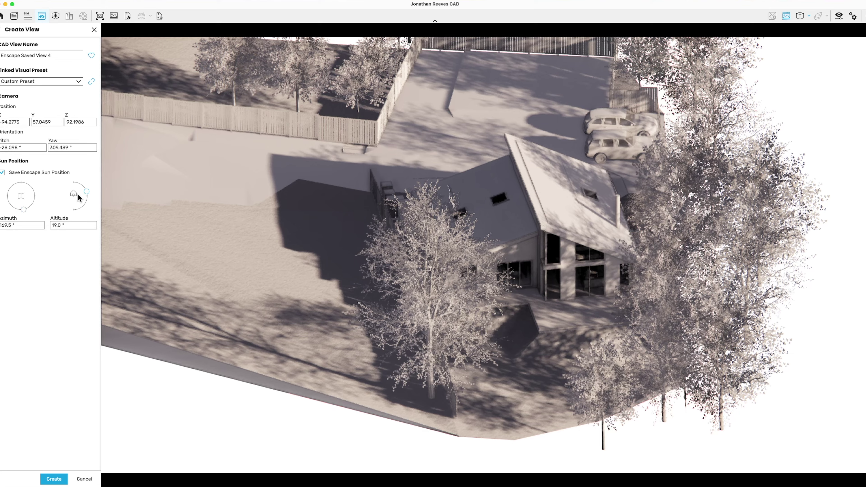
pyautogui.moveTo(86, 191); pyautogui.dragTo(86, 194)
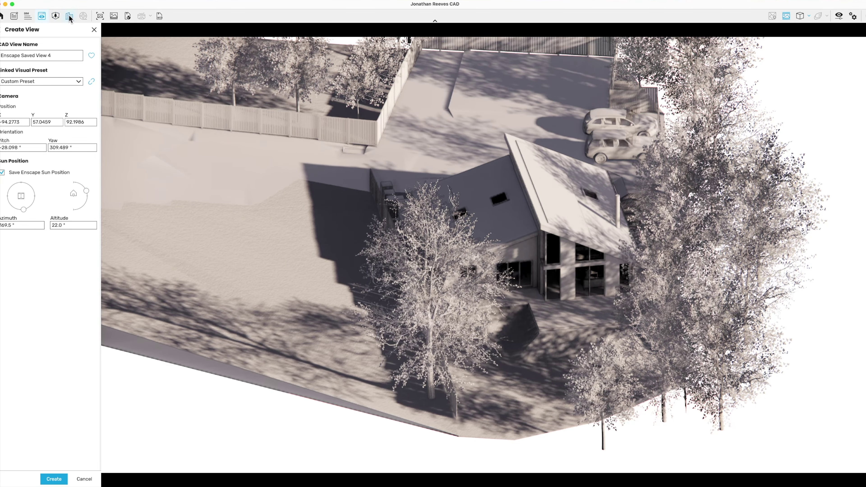
pyautogui.click(99, 17)
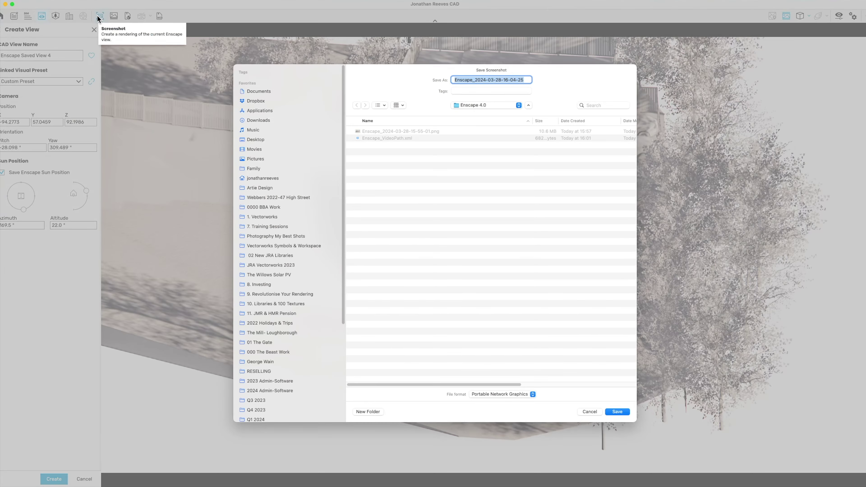
pyautogui.click(618, 412)
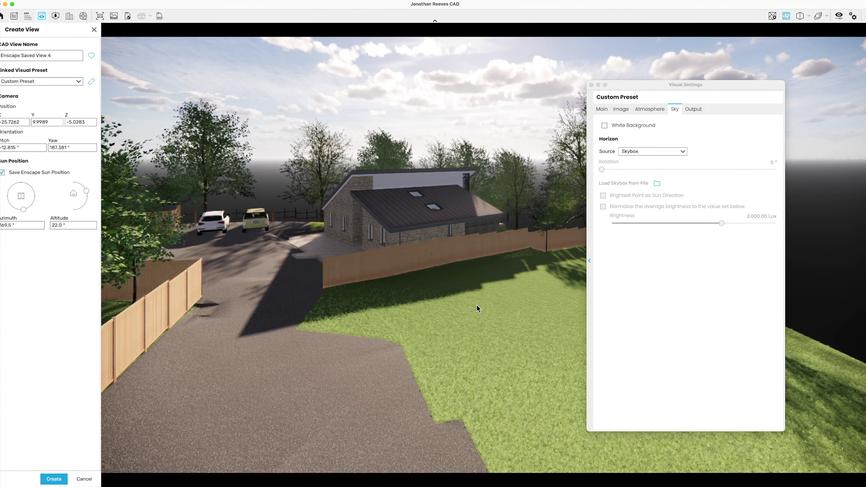
# Set the sky's horizon source to Clear and adjust the clouds' density, cirrus amount and longitude.
pyautogui.moveTo(482, 309); pyautogui.dragTo(498, 321)
pyautogui.moveTo(653, 86); pyautogui.dragTo(768, 104)
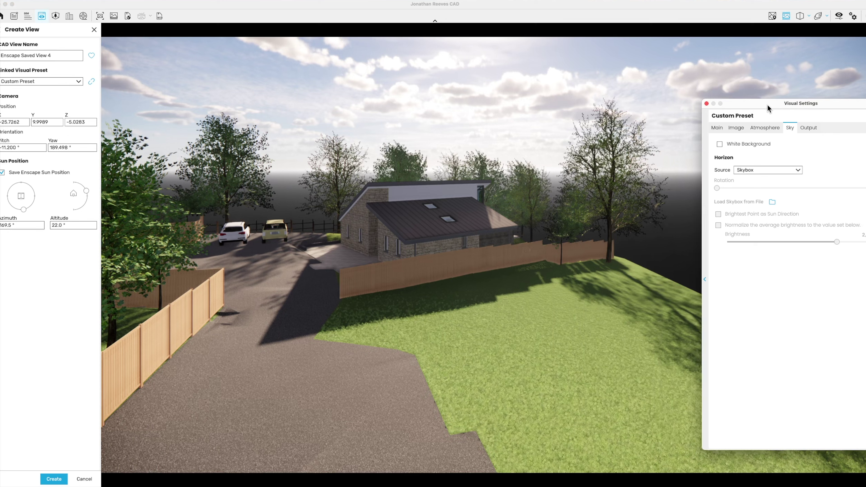
pyautogui.click(788, 170)
pyautogui.click(757, 179)
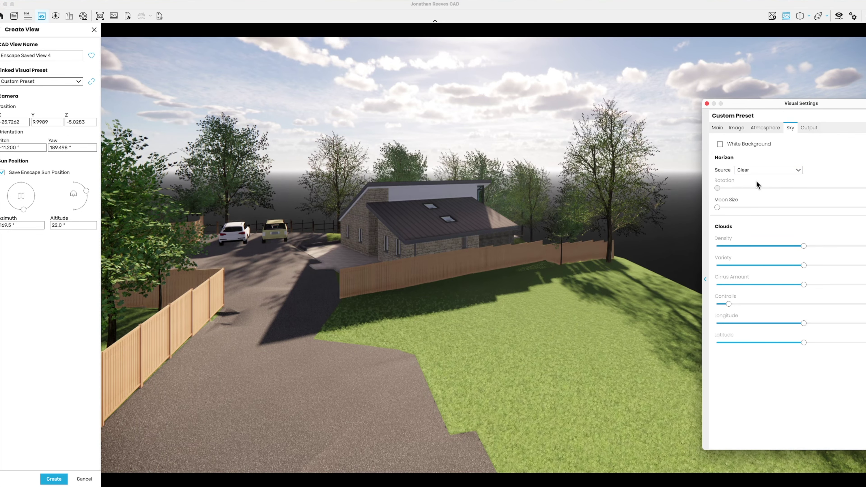
pyautogui.moveTo(753, 246); pyautogui.dragTo(803, 246)
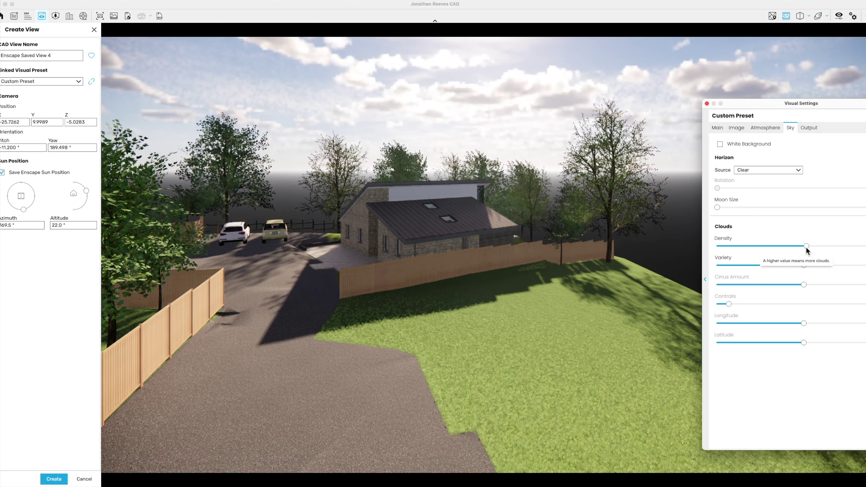
pyautogui.moveTo(786, 284)
pyautogui.mouseDown()
pyautogui.moveTo(750, 285)
pyautogui.moveTo(797, 284)
pyautogui.mouseUp()
pyautogui.click(771, 323)
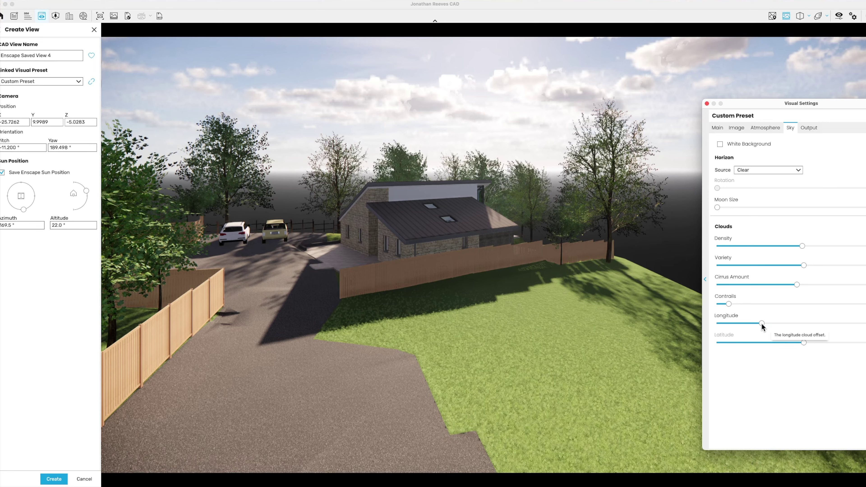
# Raise the sun altitude to 33.5° and fly the camera up to a closer aerial view of the house and driveway.
pyautogui.keyDown('shift'); pyautogui.moveTo(496, 293); pyautogui.dragTo(508, 307, button='right'); pyautogui.keyUp('shift')
pyautogui.keyDown('shift'); pyautogui.moveTo(505, 339); pyautogui.dragTo(497, 336, button='right'); pyautogui.keyUp('shift')
pyautogui.press('a')
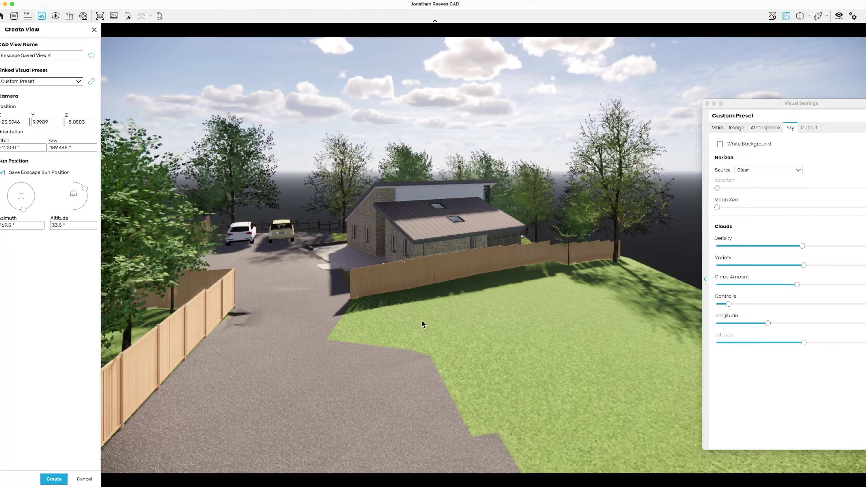
pyautogui.press('w')
pyautogui.press('e')
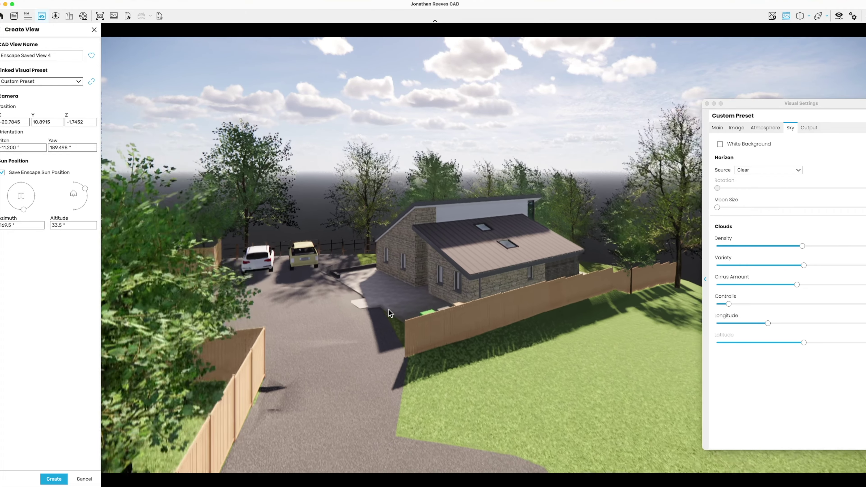
pyautogui.press('w')
pyautogui.moveTo(401, 296); pyautogui.dragTo(410, 346, button='right')
pyautogui.moveTo(411, 346); pyautogui.dragTo(413, 277, button='middle')
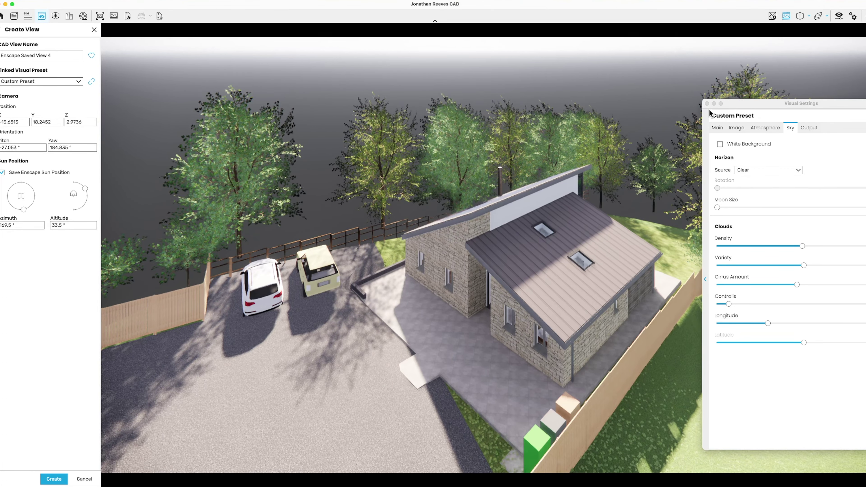
# Close Visual Settings, then in Vectorworks hide the 3D-Roof layer in the selected building viewport.
pyautogui.click(707, 103)
pyautogui.moveTo(198, 4); pyautogui.dragTo(843, 105)
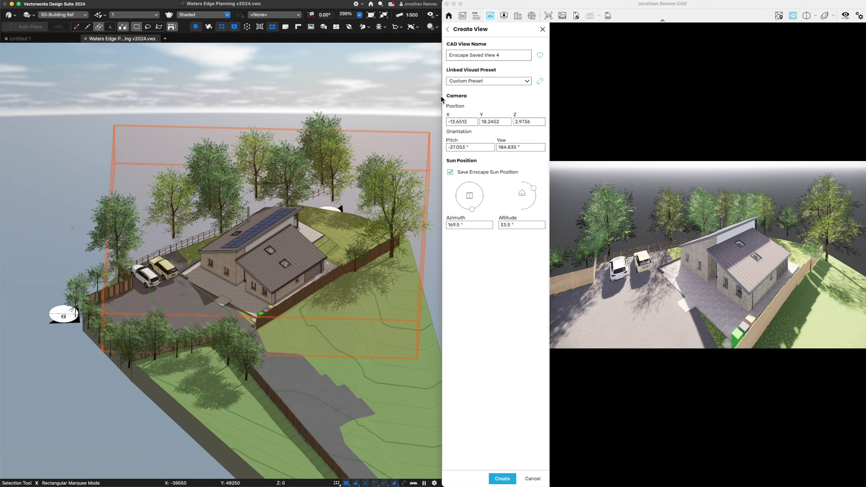
pyautogui.moveTo(441, 95)
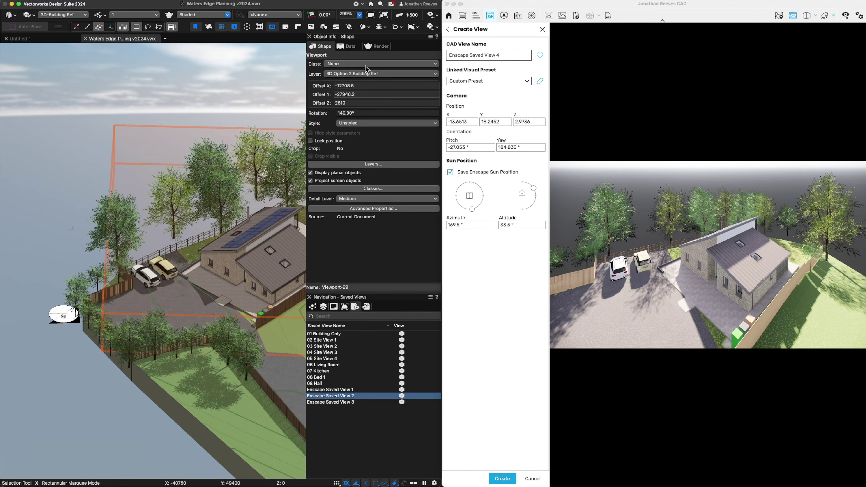
pyautogui.click(354, 165)
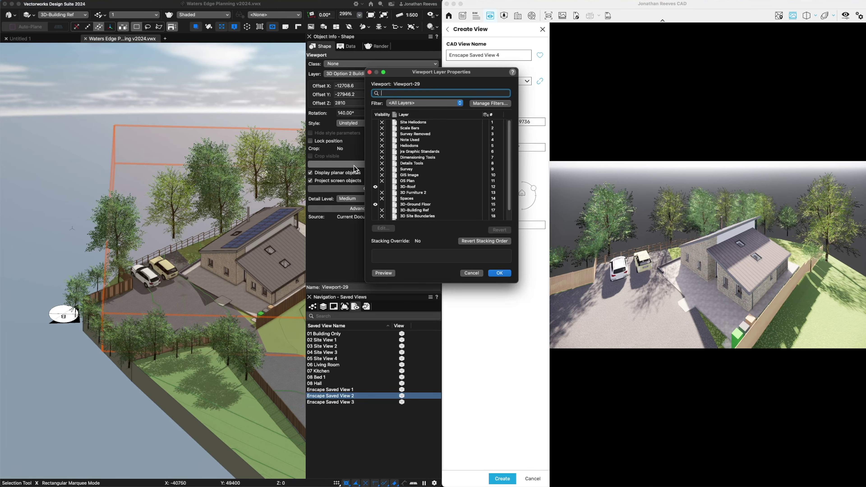
pyautogui.click(382, 187)
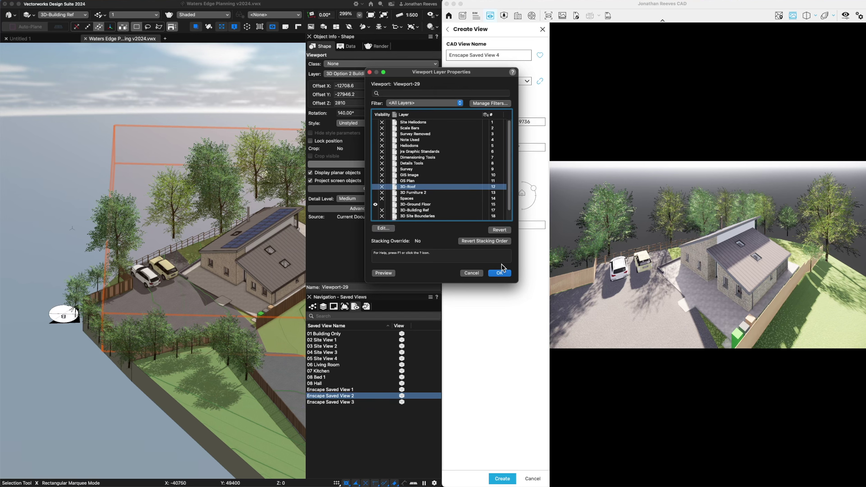
pyautogui.click(500, 274)
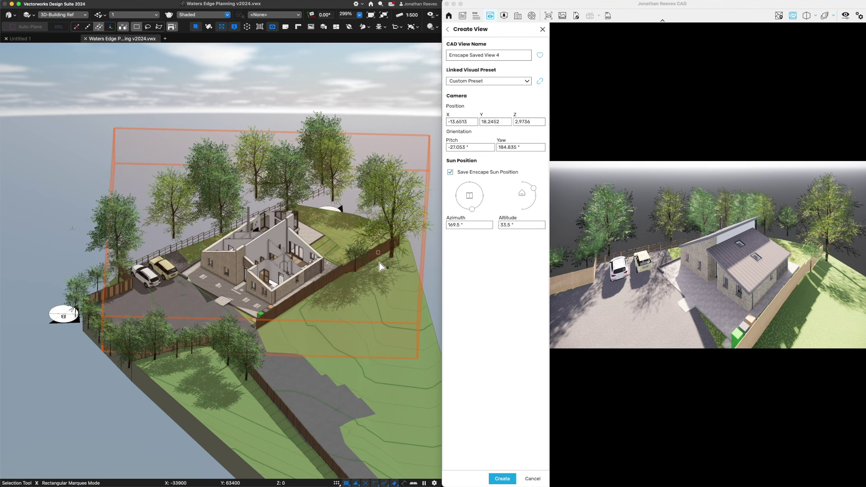
# Enlarge the Enscape window and view the roofless house's interior rooms from above.
pyautogui.moveTo(689, 278); pyautogui.dragTo(607, 381, button='right')
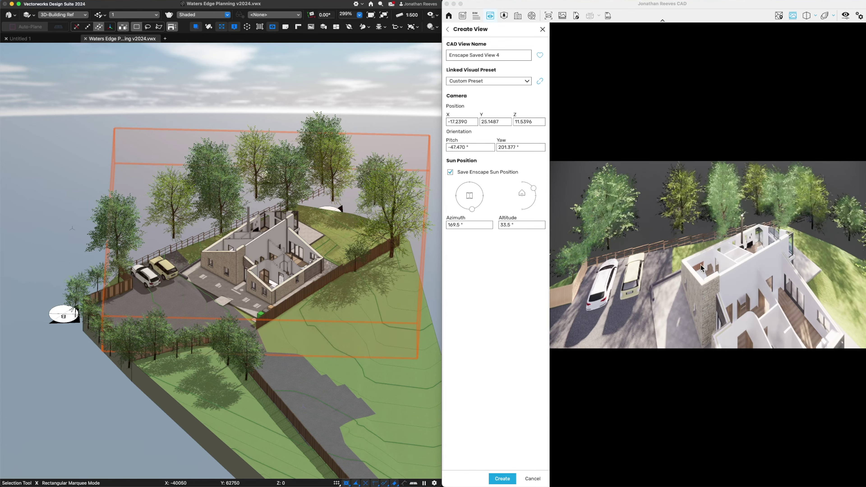
pyautogui.click(460, 4)
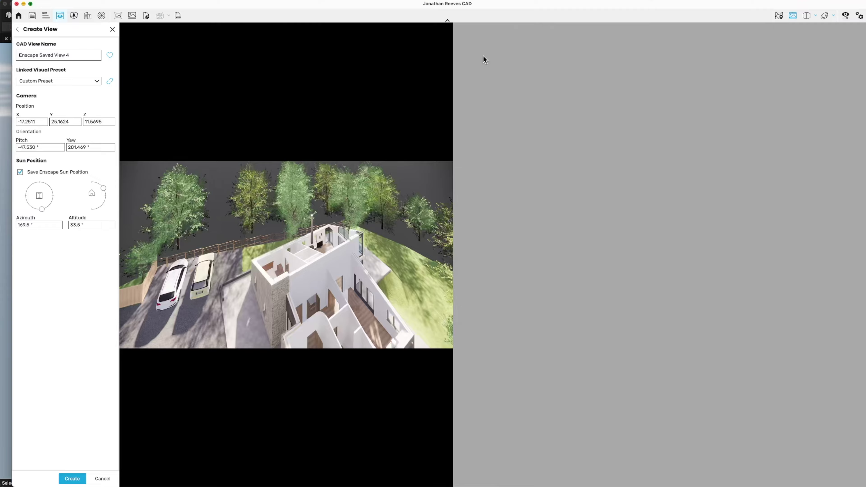
pyautogui.moveTo(440, 178); pyautogui.dragTo(429, 237, button='right')
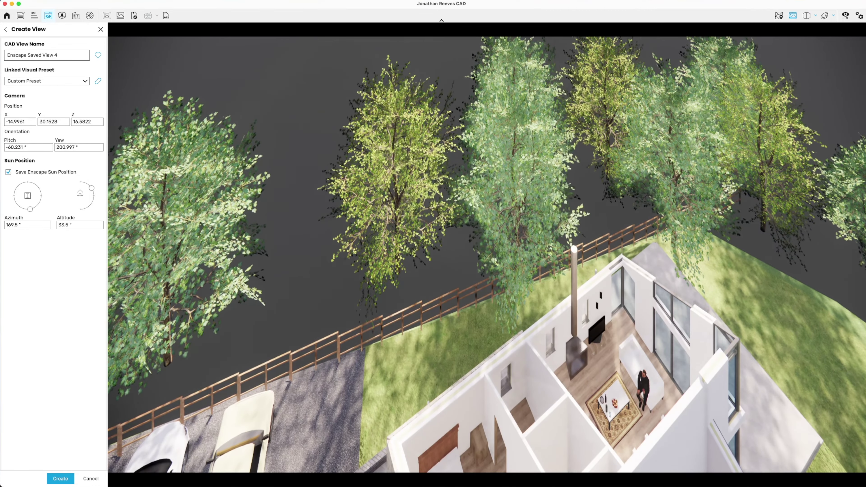
# Switch the camera to Orthographic projection and frame the roofless house in a straight top-down plan view.
pyautogui.click(814, 16)
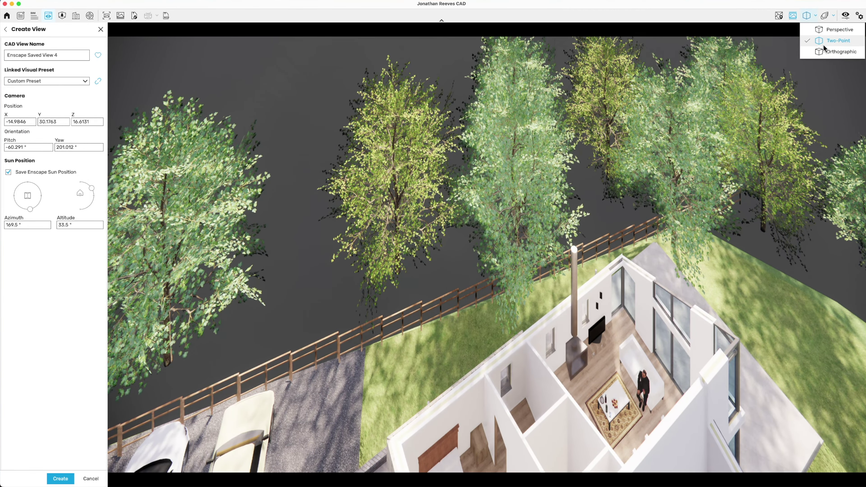
pyautogui.click(810, 53)
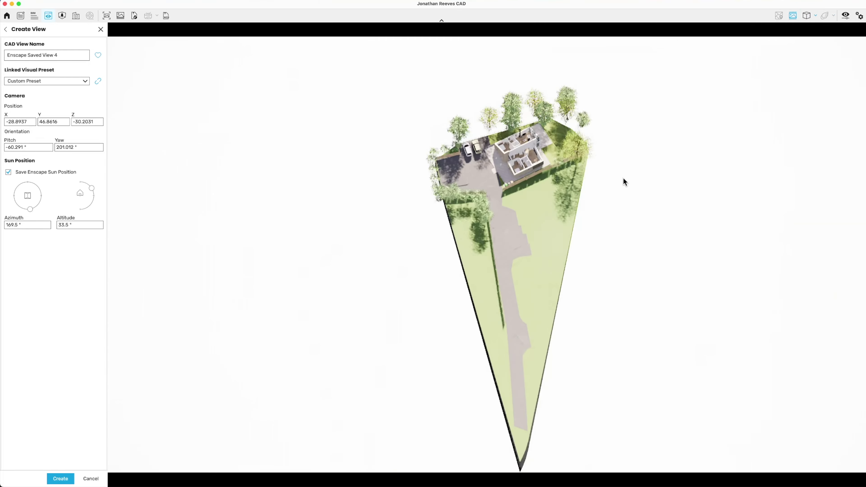
pyautogui.moveTo(548, 161); pyautogui.dragTo(532, 152, button='right')
pyautogui.scroll(4, 532, 152)
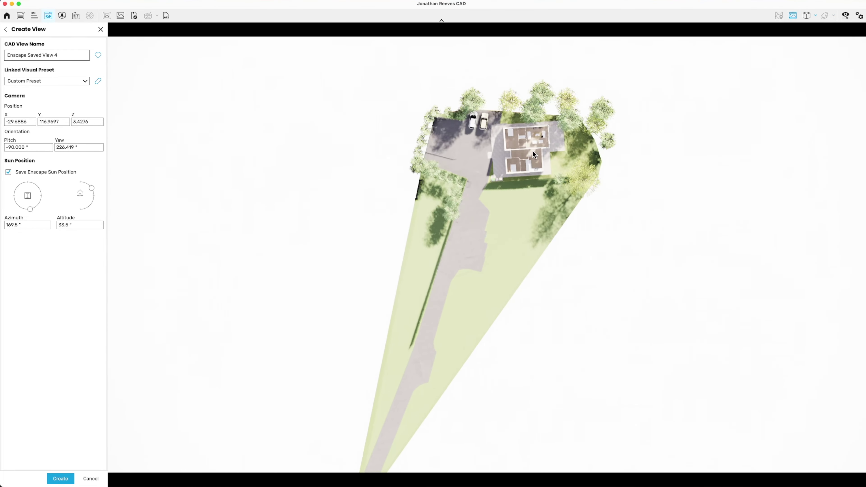
pyautogui.scroll(5, 599, 100)
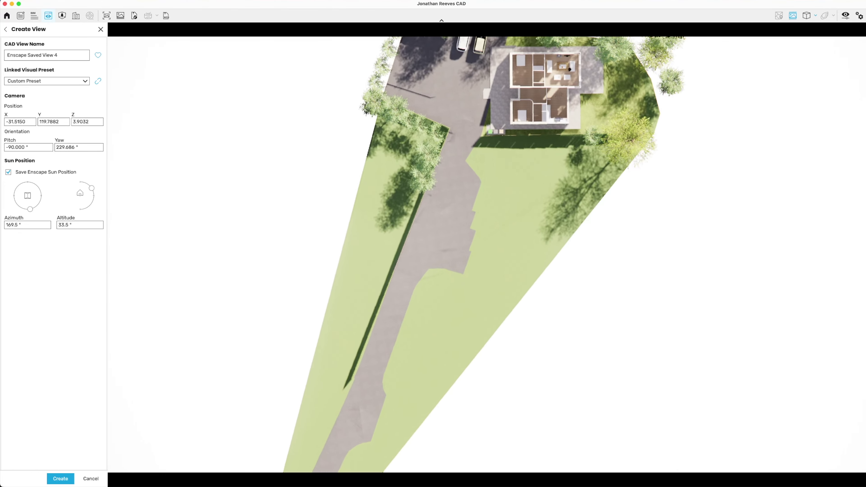
pyautogui.scroll(-5, 590, 90)
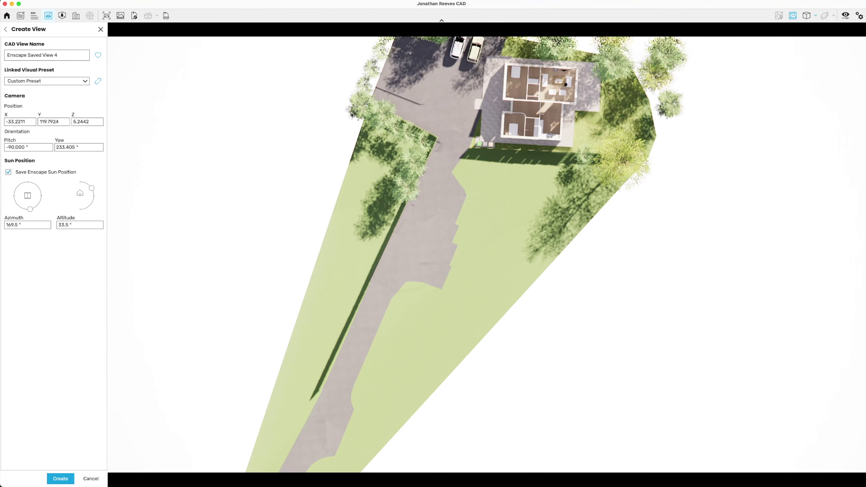
pyautogui.scroll(-3, 577, 23)
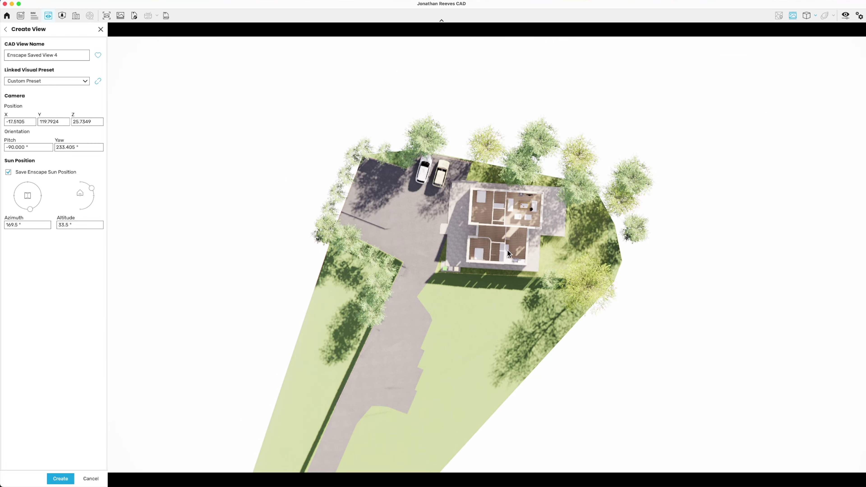
pyautogui.scroll(3, 513, 245)
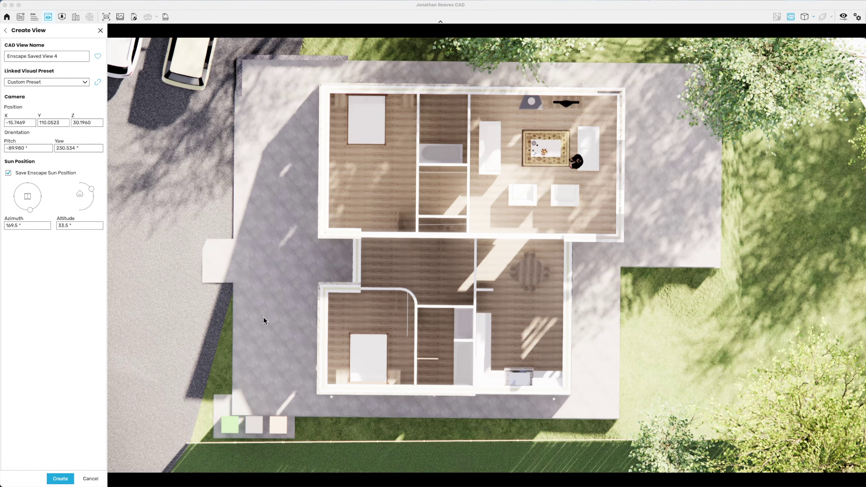
pyautogui.moveTo(263, 317); pyautogui.dragTo(269, 323, button='right')
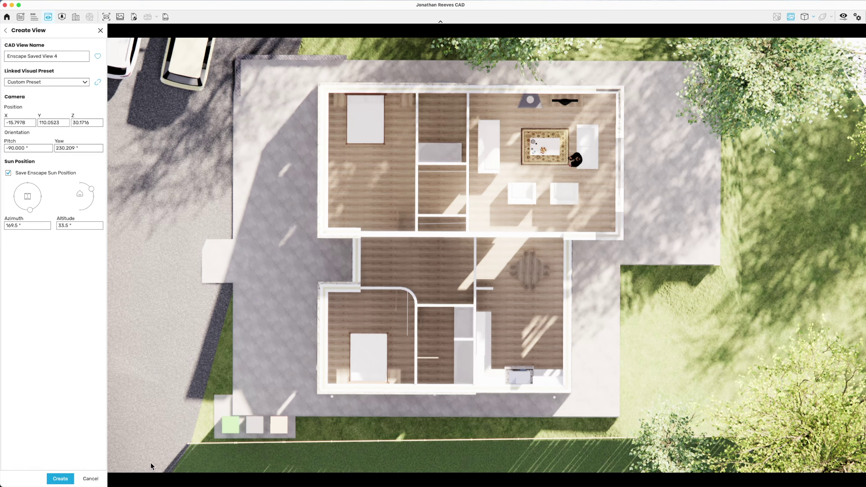
# Set the sun to azimuth 7.0° and altitude 62.0°, and create the view as Enscape Saved View 4.
pyautogui.moveTo(28, 210); pyautogui.dragTo(29, 174)
pyautogui.moveTo(91, 187)
pyautogui.mouseDown()
pyautogui.moveTo(92, 197)
pyautogui.moveTo(85, 185)
pyautogui.mouseUp()
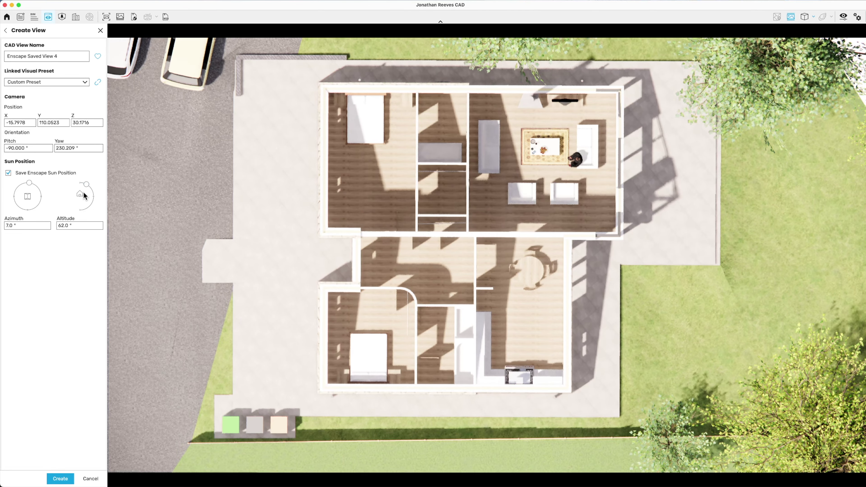
pyautogui.click(61, 478)
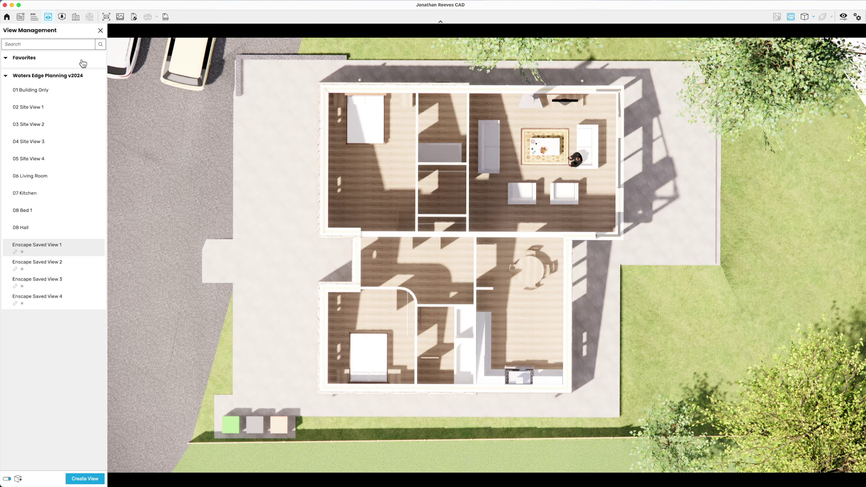
# Save a PNG screenshot of the roofless plan view to the Enscape 4.0 folder under the suggested name.
pyautogui.click(107, 18)
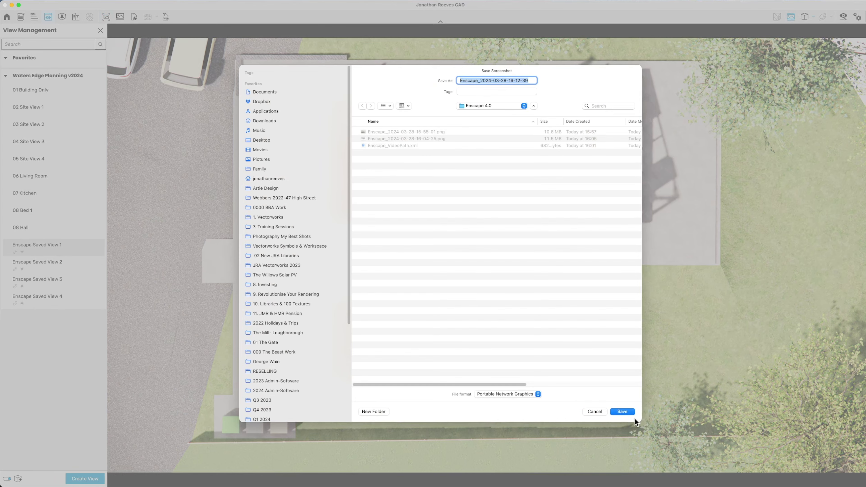
pyautogui.click(622, 411)
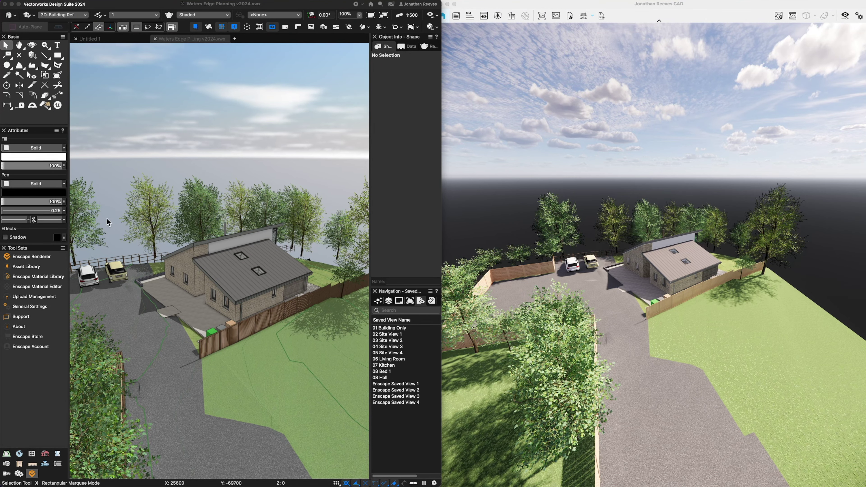
# In Vectorworks, open the Enscape Asset Library, filter it to Vegetation with the Tree tag, and enlarge and reposition its window.
pyautogui.click(27, 270)
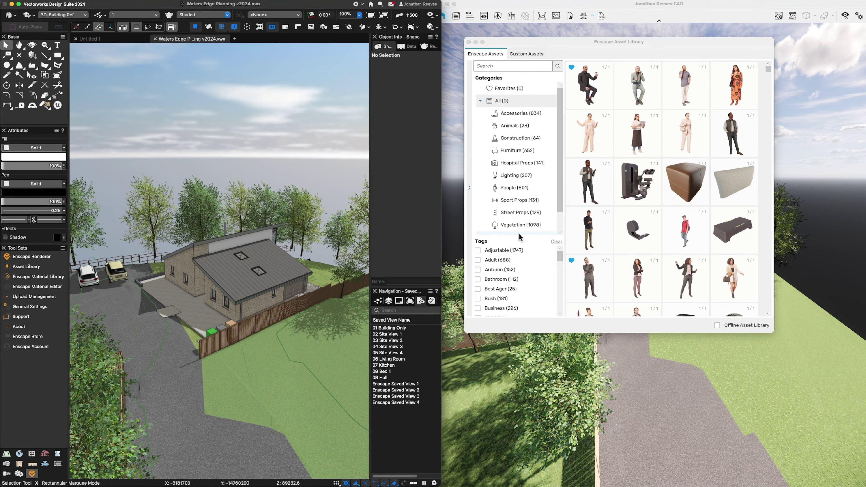
pyautogui.click(517, 226)
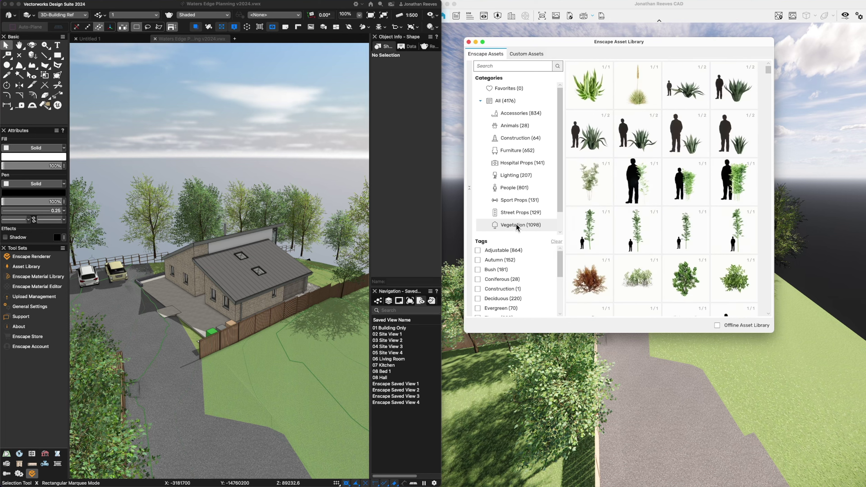
pyautogui.scroll(-5, 515, 294)
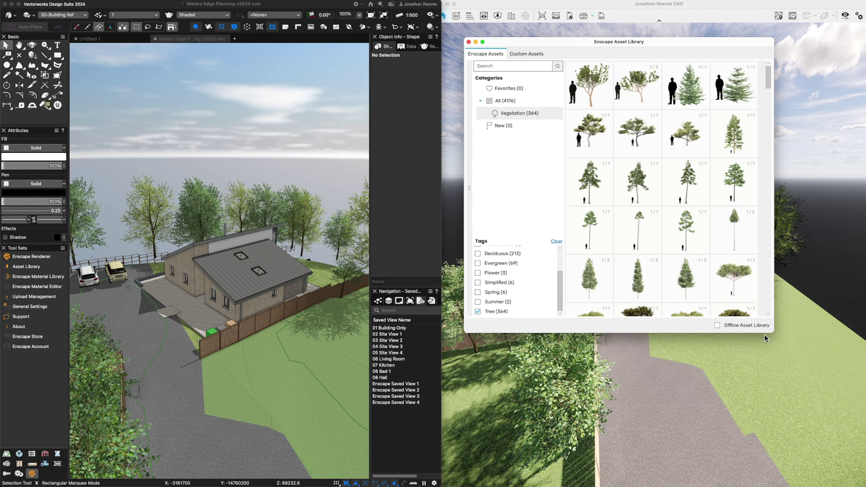
pyautogui.moveTo(773, 333); pyautogui.dragTo(781, 364)
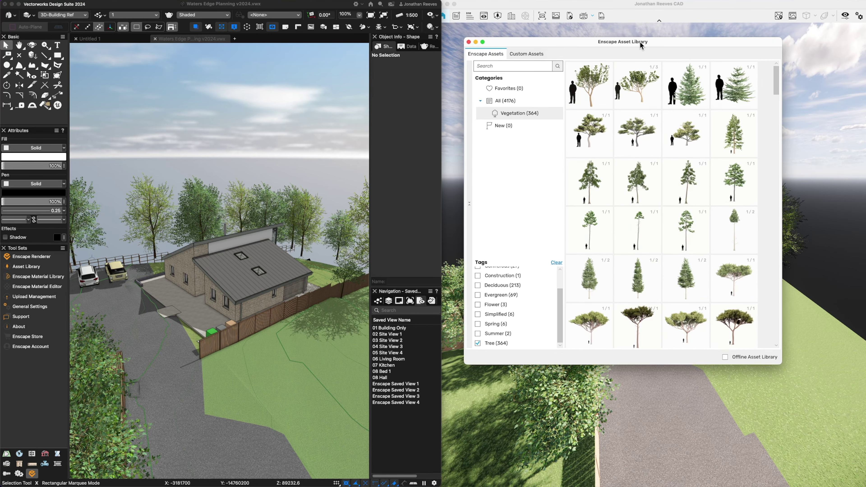
pyautogui.moveTo(641, 45); pyautogui.dragTo(699, 42)
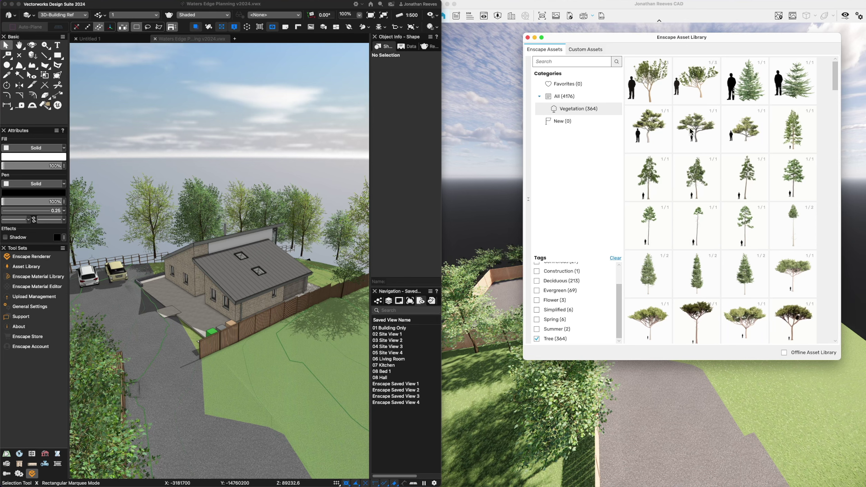
# Browse the tree assets and choose Deciduous Tree 058: Oak for placement in the Waters Edge Planning v2024 document.
pyautogui.scroll(-4, 690, 131)
pyautogui.scroll(4, 699, 170)
pyautogui.scroll(-5, 737, 173)
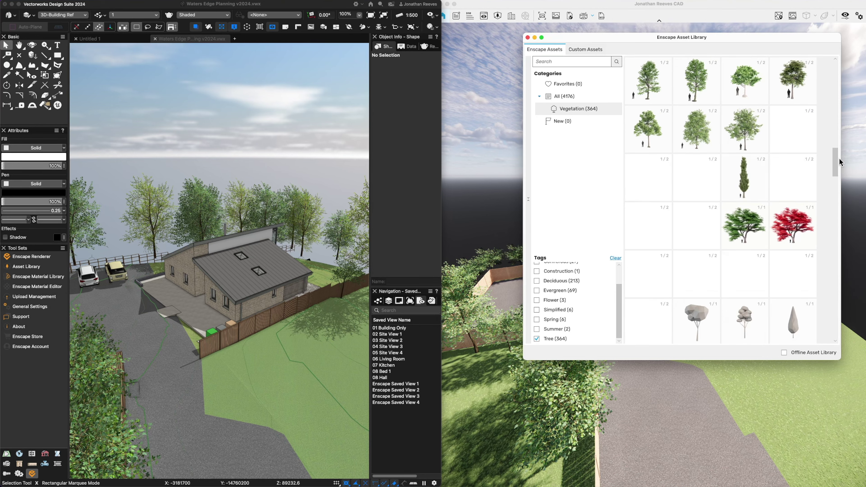
pyautogui.moveTo(694, 145)
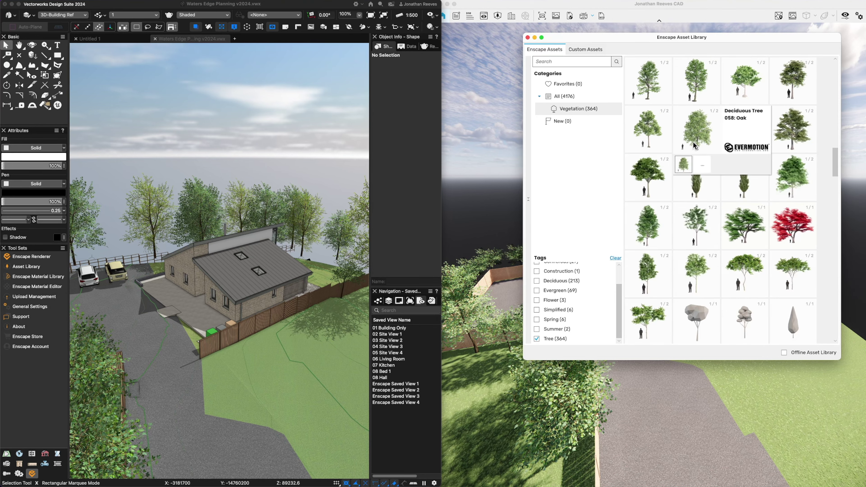
pyautogui.click(696, 150)
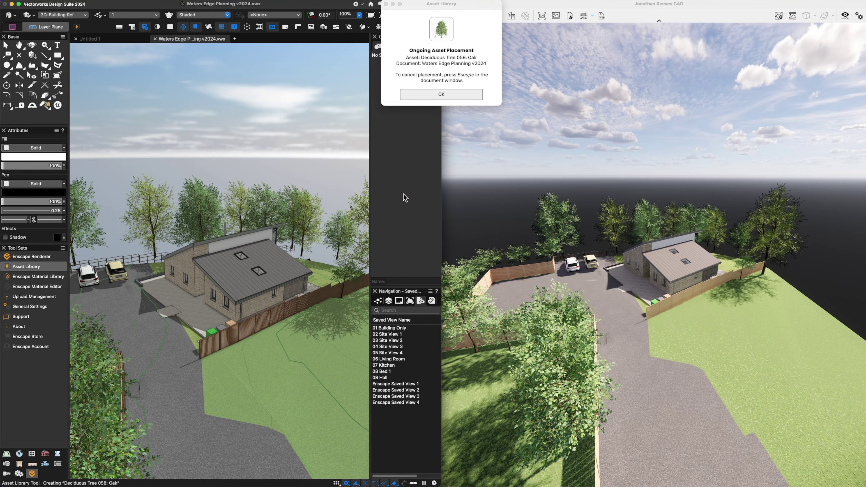
pyautogui.click(430, 99)
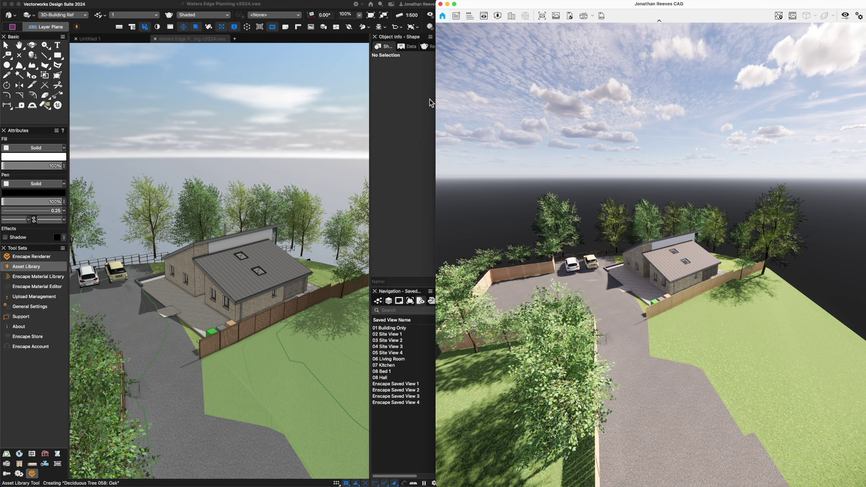
# Place two Deciduous Tree 058: Oak assets on the lawn in front of the house, beside the driveway.
pyautogui.click(252, 362)
pyautogui.click(253, 363)
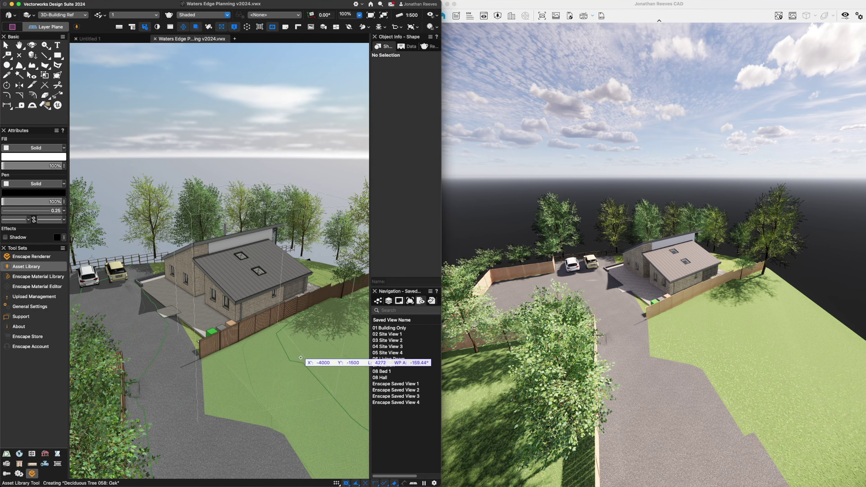
pyautogui.click(312, 350)
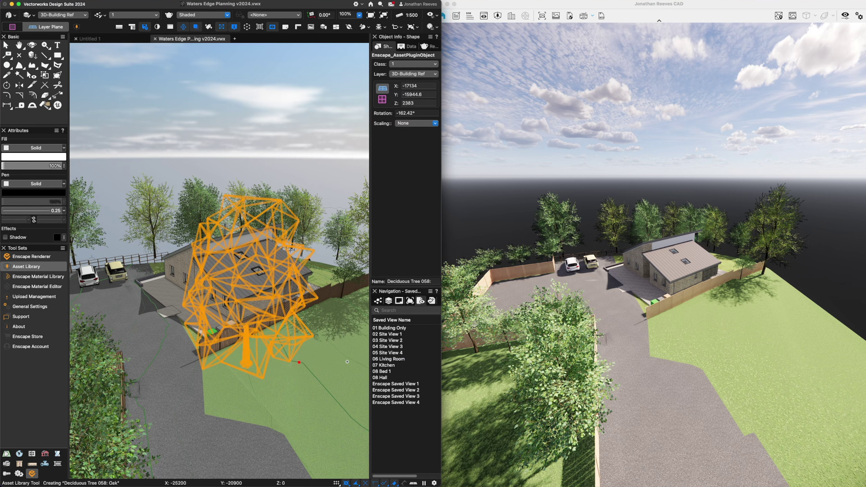
pyautogui.click(350, 341)
pyautogui.click(339, 392)
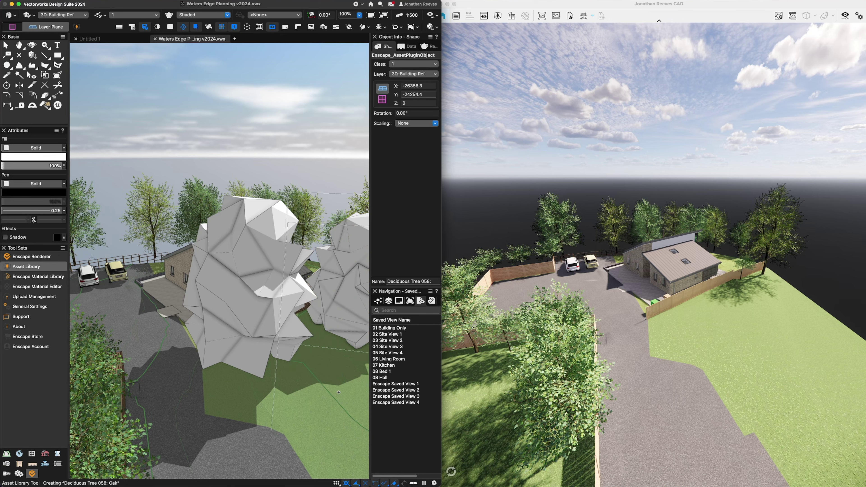
pyautogui.click(339, 392)
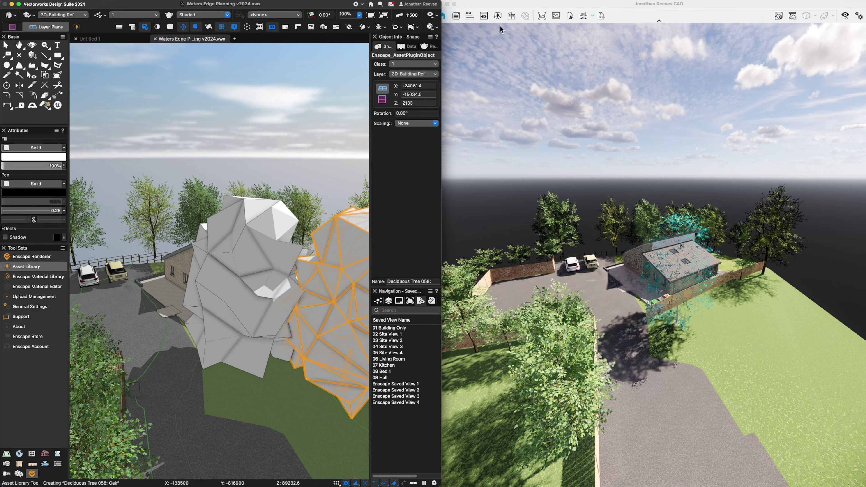
# Switch to Enscape, enlarge its window and examine the new oak trees in front of the house from above.
pyautogui.click(603, 175)
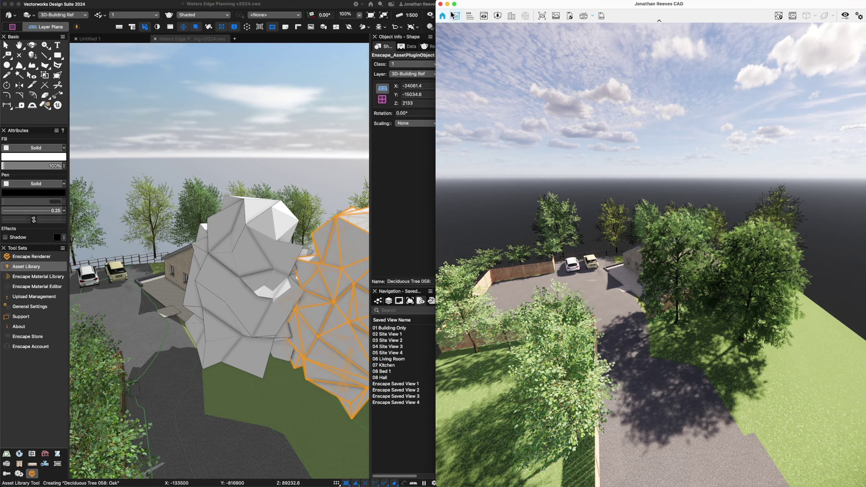
pyautogui.click(454, 4)
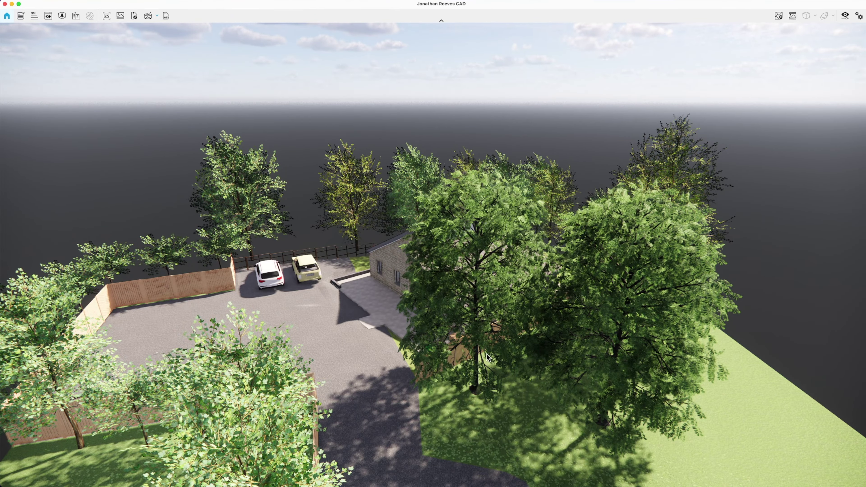
pyautogui.press('s')
pyautogui.press('e')
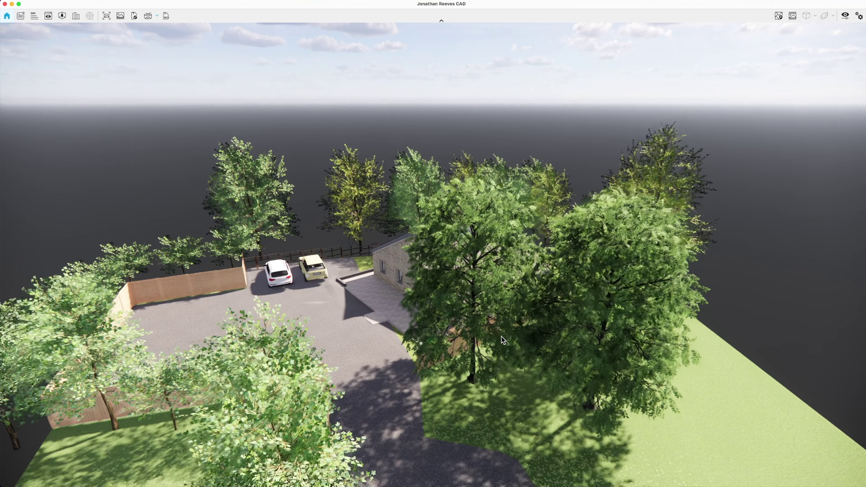
pyautogui.press('w')
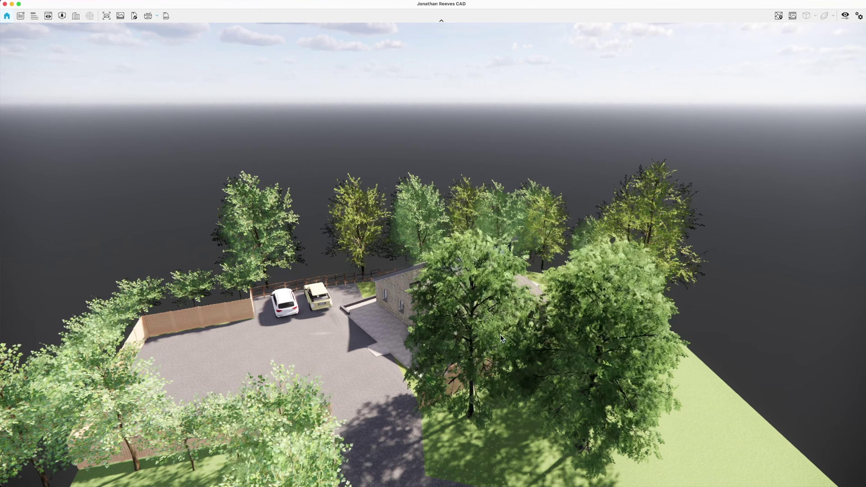
pyautogui.press('a')
pyautogui.press('w')
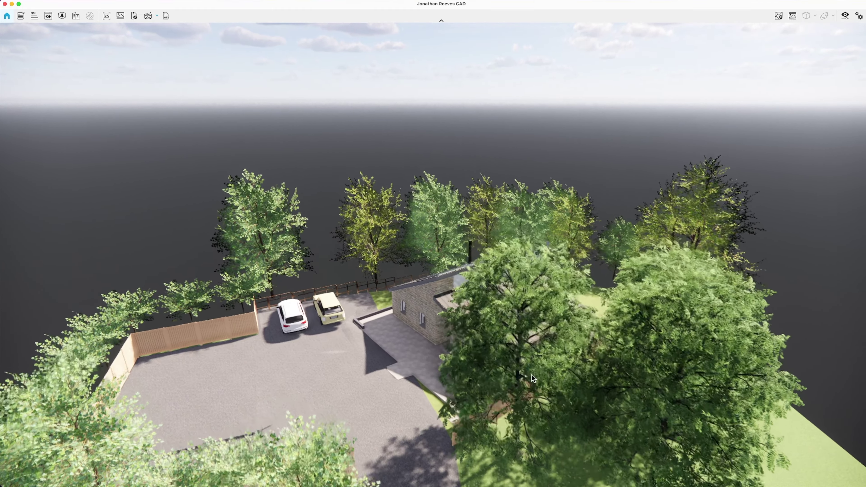
pyautogui.press('d')
pyautogui.scroll(3, 532, 377)
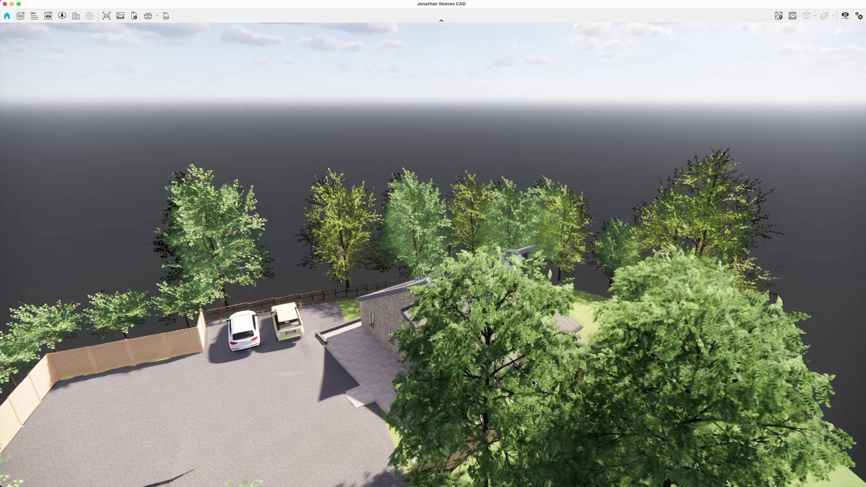
# Bring the camera down past the oaks to the driveway facing the house and open Enscape's own Asset Library.
pyautogui.scroll(4, 534, 383)
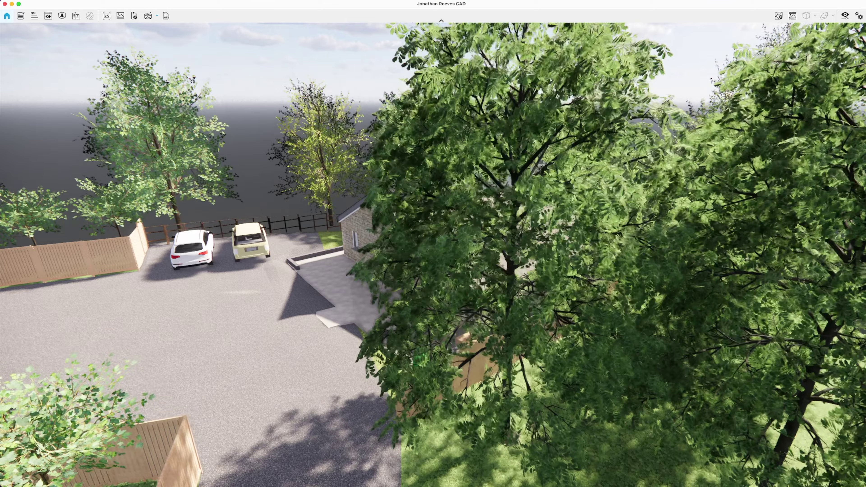
pyautogui.moveTo(375, 387); pyautogui.dragTo(242, 380, button='right')
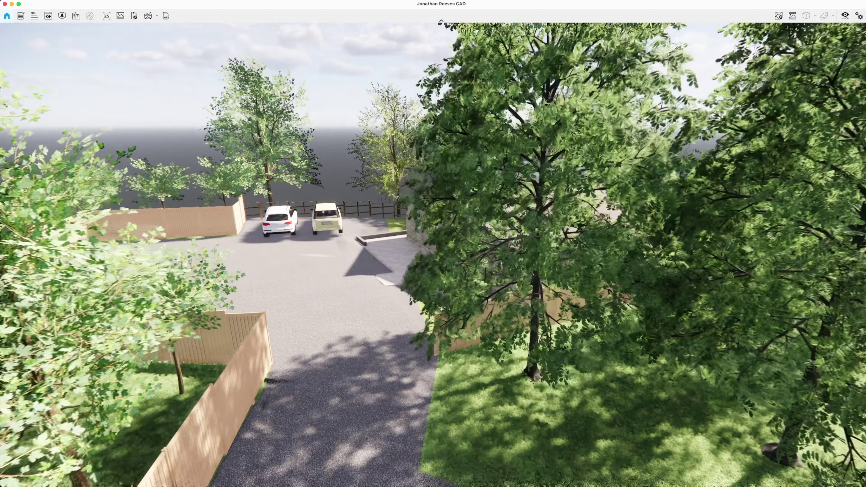
pyautogui.moveTo(402, 393); pyautogui.dragTo(418, 378, button='right')
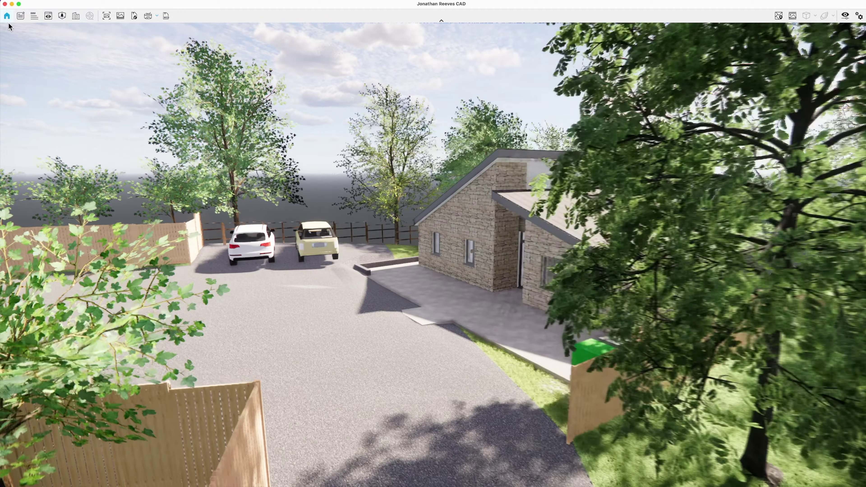
pyautogui.click(62, 16)
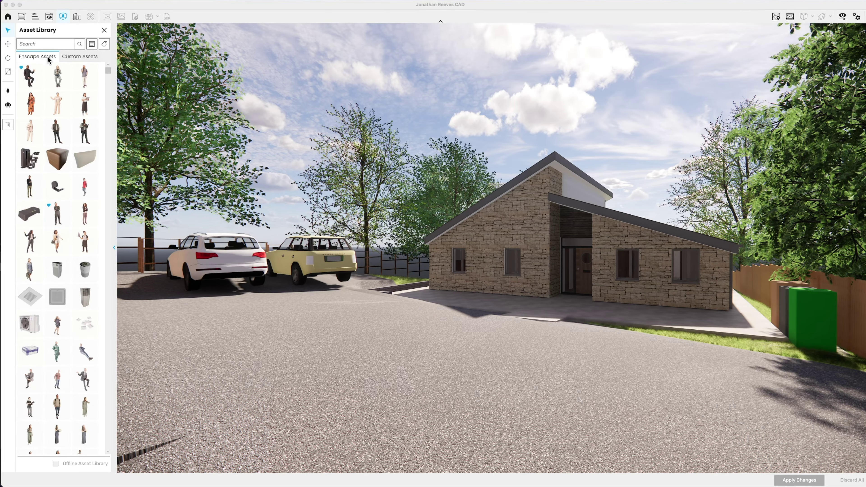
# Filter the Enscape Asset Library to People and place a standing adult woman on the paving by the front door.
pyautogui.click(91, 44)
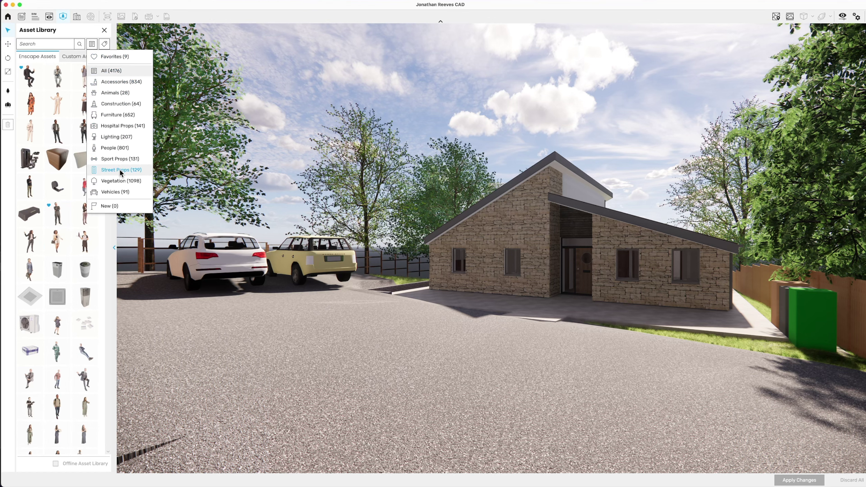
pyautogui.click(119, 147)
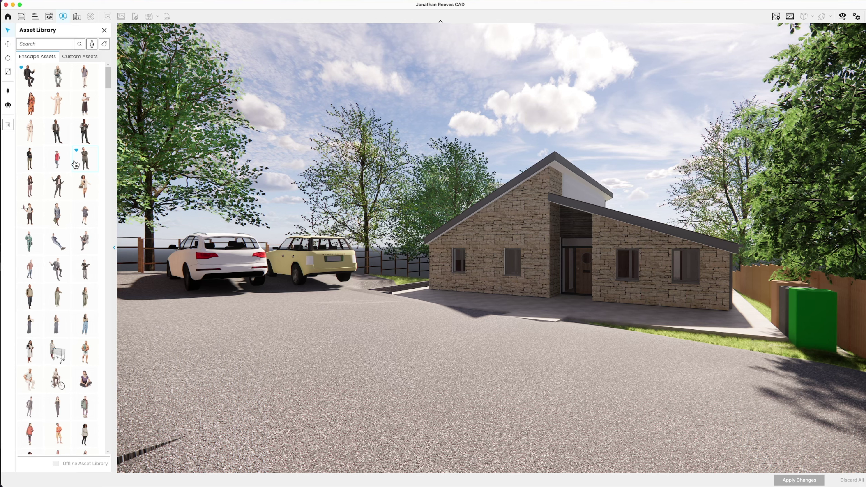
pyautogui.click(93, 326)
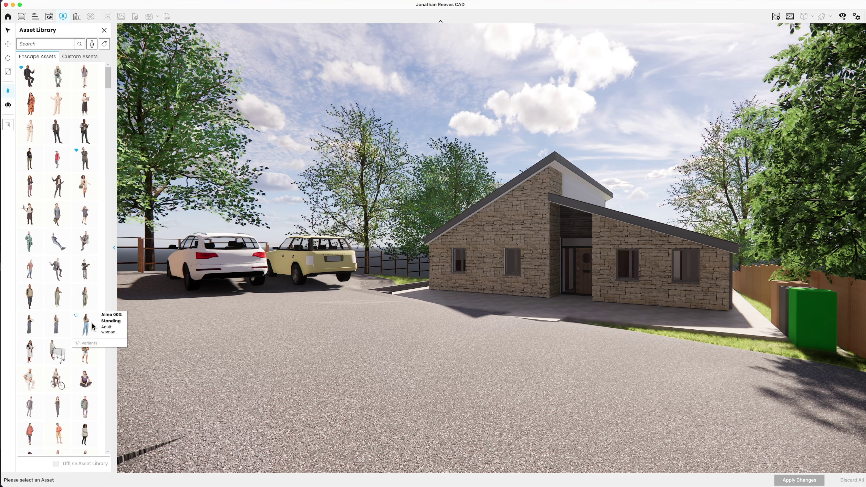
pyautogui.click(540, 312)
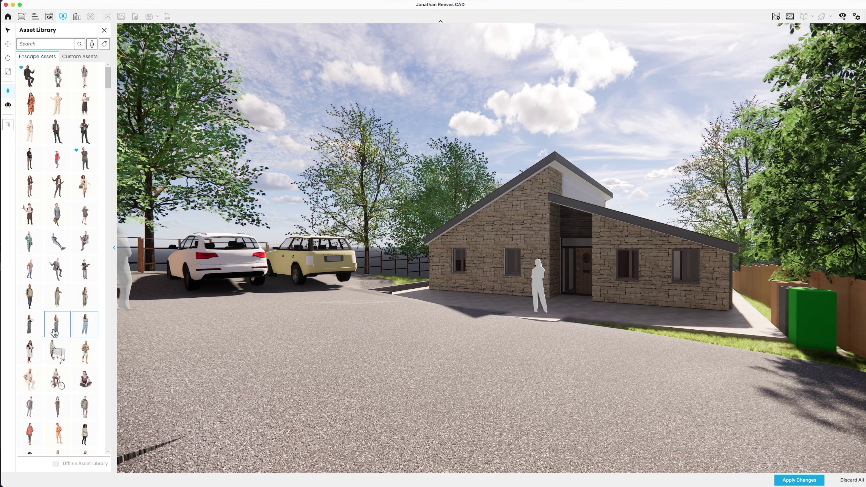
# Add a standing young woman and a standing young boy on the paving either side of the first figure.
pyautogui.click(87, 359)
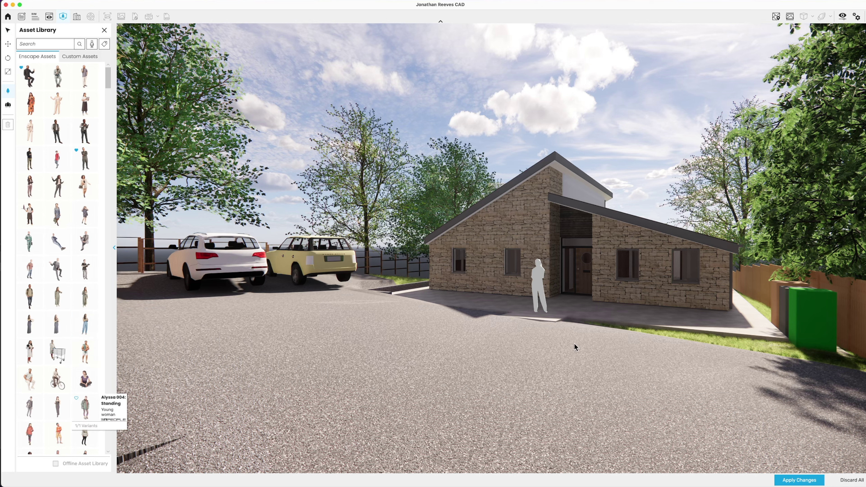
pyautogui.click(624, 316)
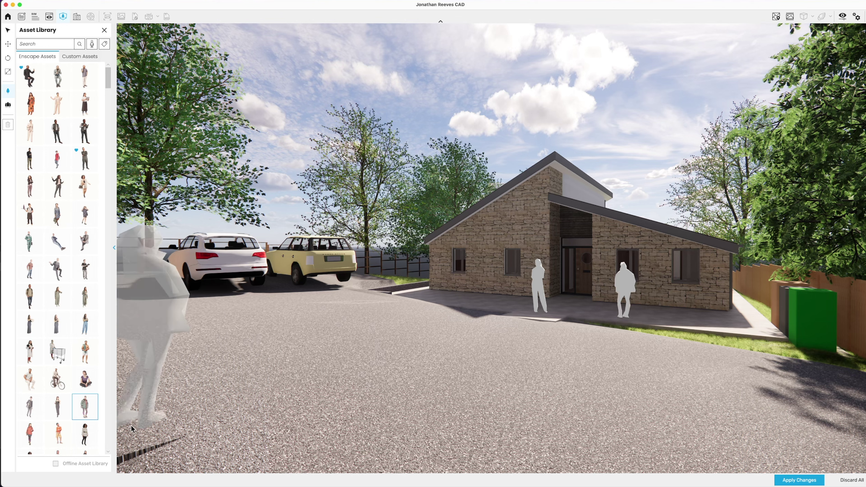
pyautogui.click(59, 437)
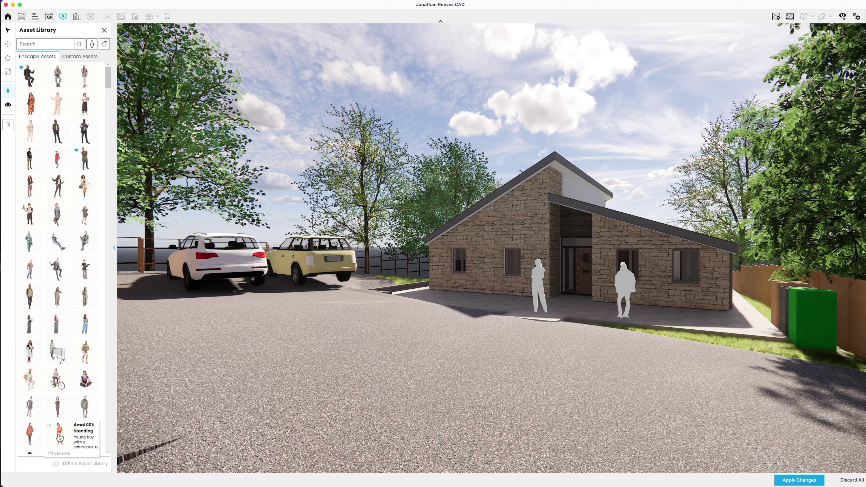
pyautogui.click(450, 303)
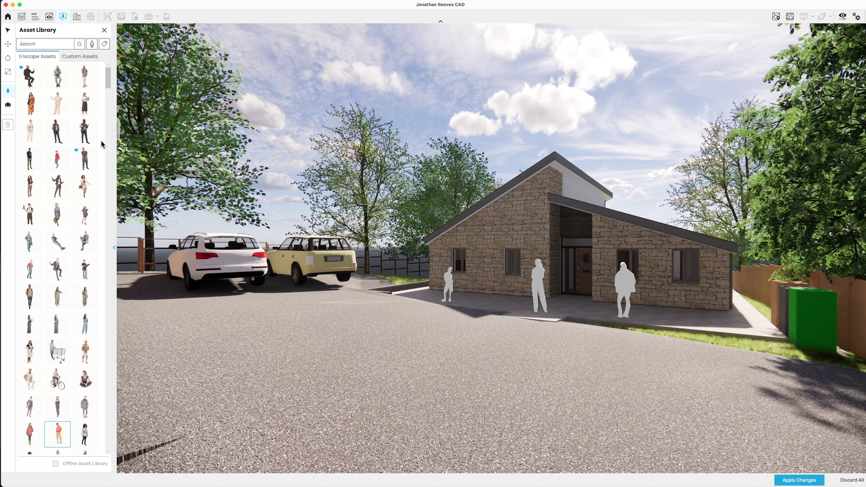
# Filter the library to Vehicles and place the blue Mini-style car on the driveway in front of the parked cars.
pyautogui.click(93, 45)
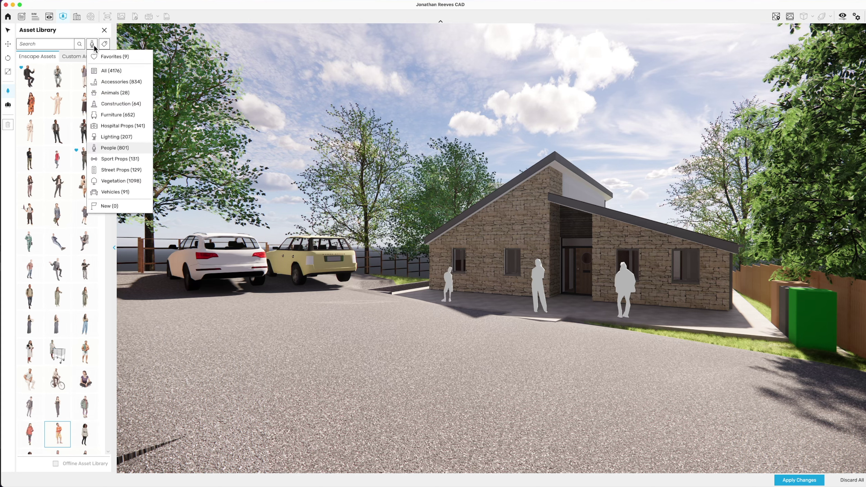
pyautogui.click(115, 193)
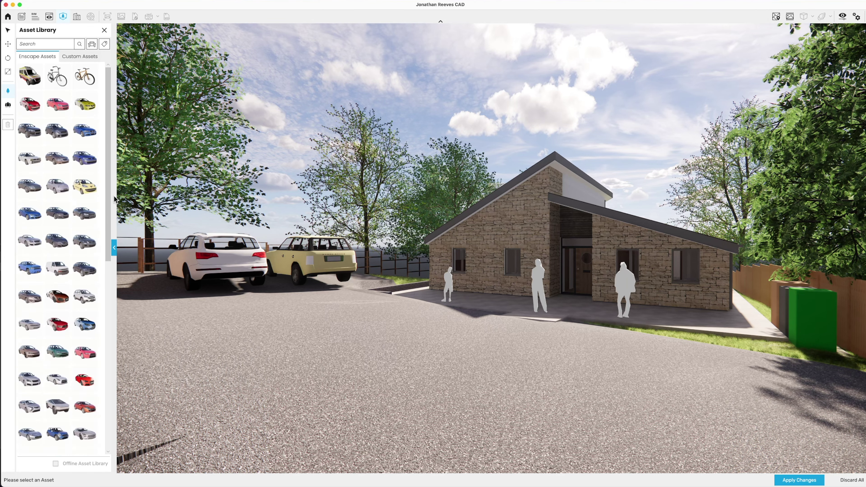
pyautogui.click(58, 440)
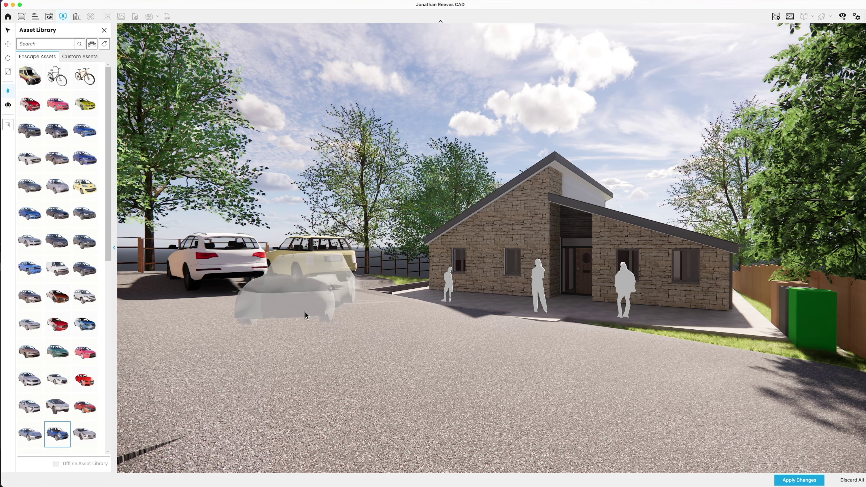
pyautogui.click(241, 329)
# Rotate the new car on the driveway about 61.3° around Y and apply all the pending asset changes.
pyautogui.click(55, 75)
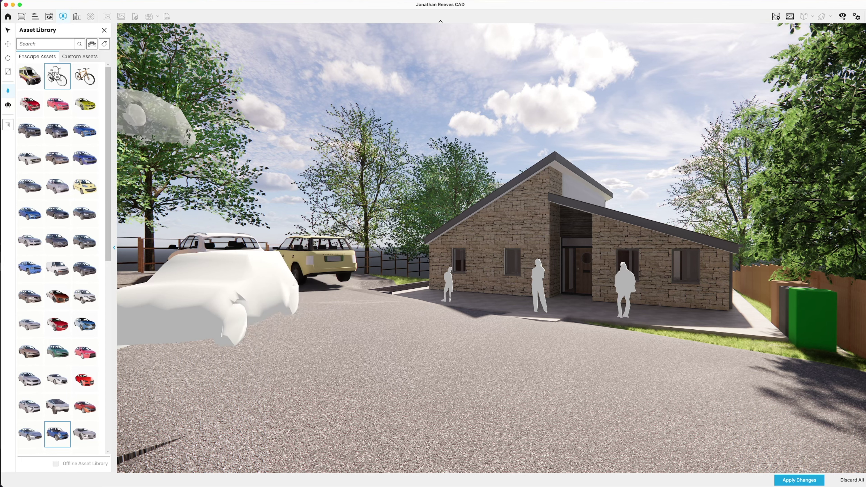
pyautogui.click(7, 60)
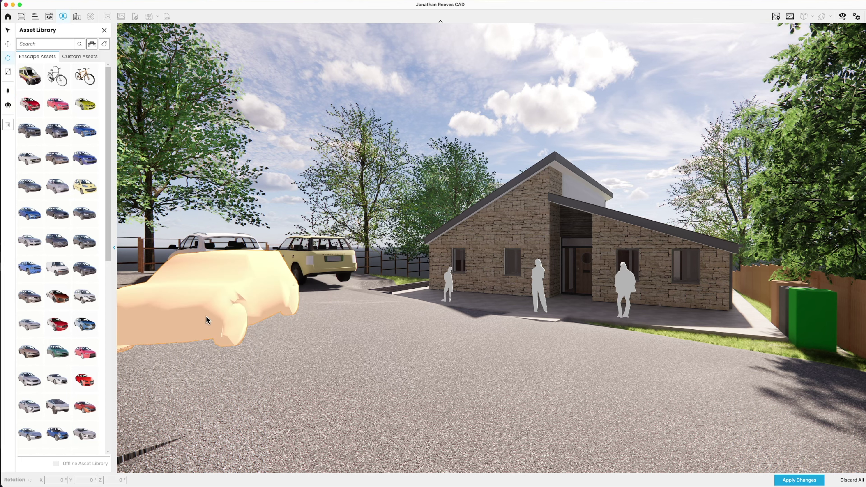
pyautogui.click(193, 316)
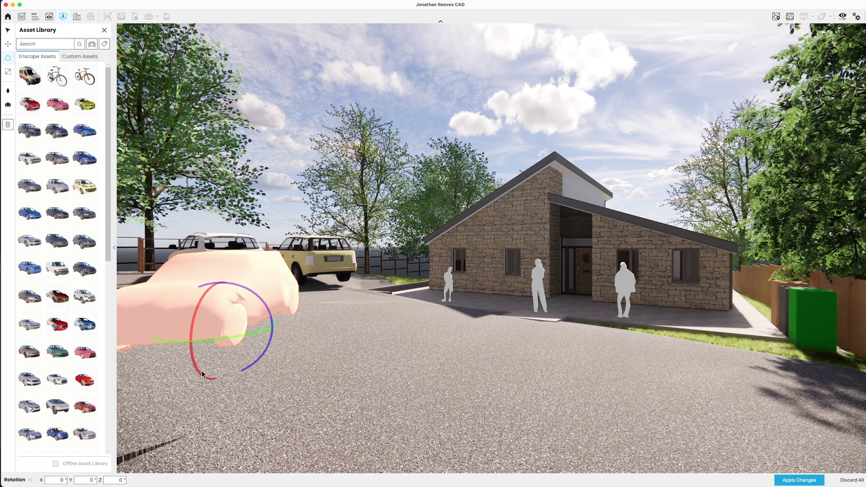
pyautogui.moveTo(186, 344); pyautogui.dragTo(216, 346)
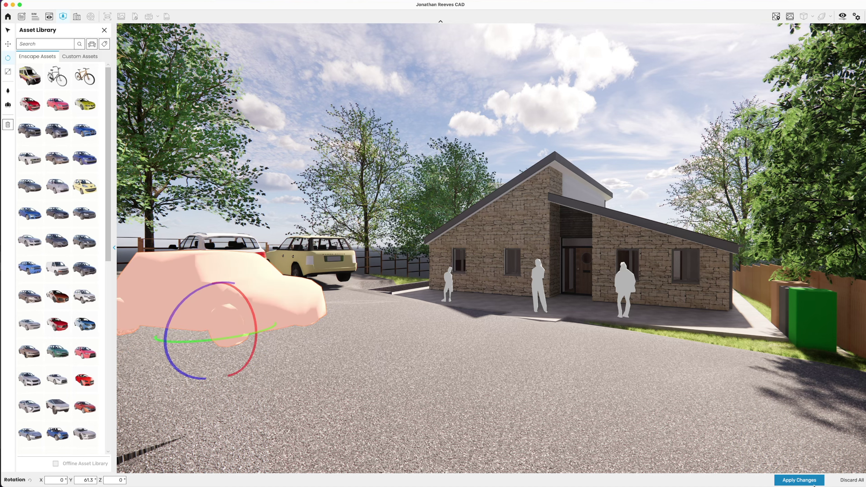
pyautogui.click(806, 482)
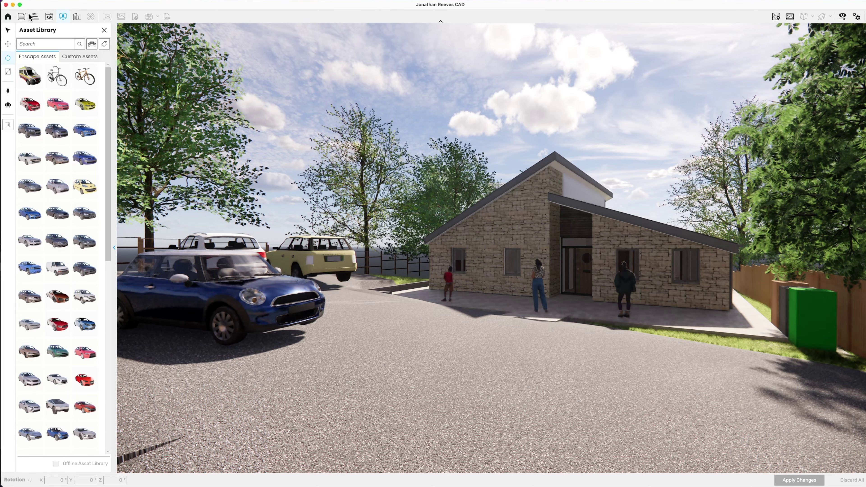
# Take the Enscape window out of full screen and move it aside to reveal the Vectorworks document.
pyautogui.click(20, 6)
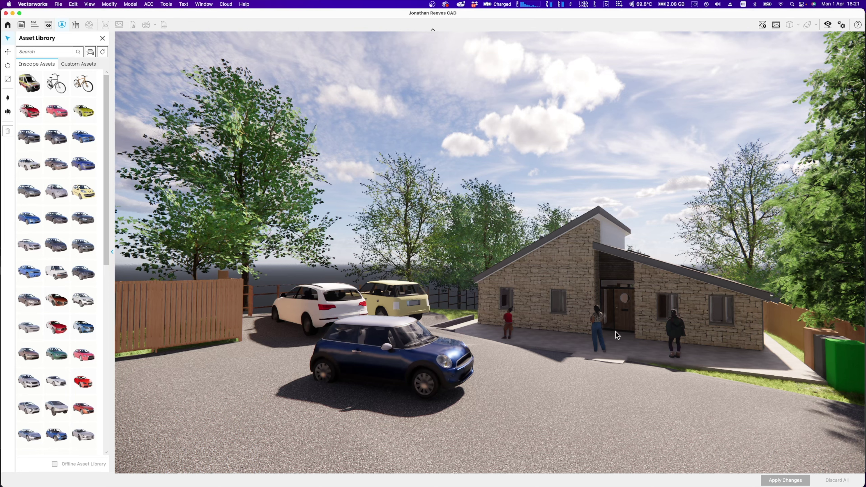
pyautogui.click(597, 323)
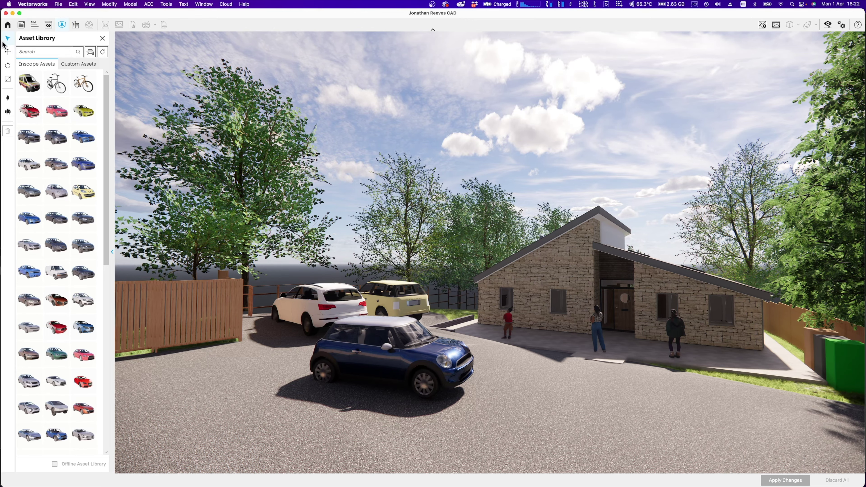
pyautogui.moveTo(1, 41); pyautogui.dragTo(523, 43)
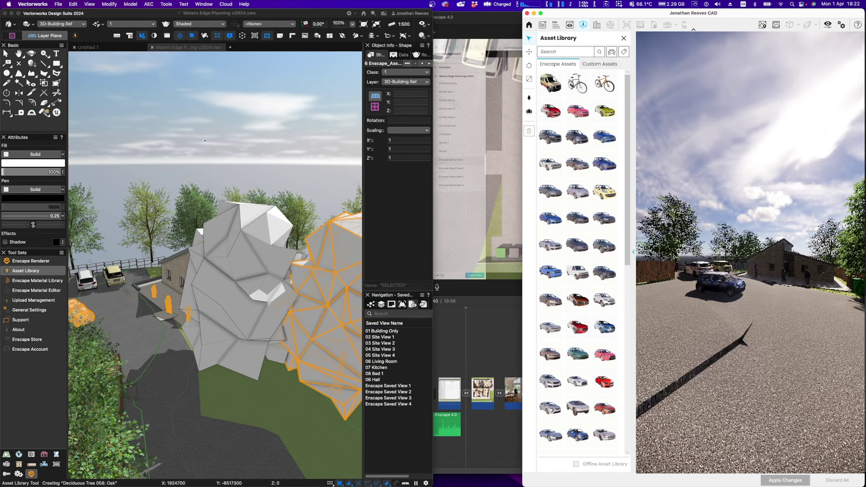
# Switch to Vectorworks and orbit the model to examine the placed people and car in front of the house.
pyautogui.click(157, 190)
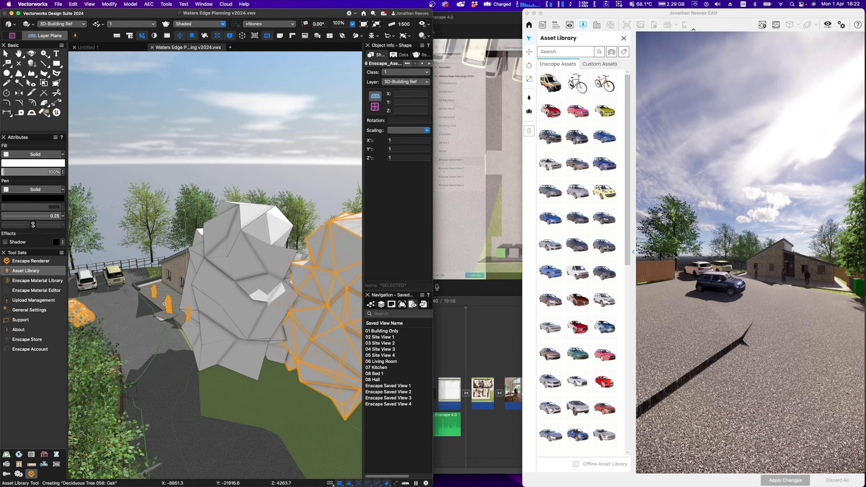
pyautogui.keyDown('ctrl'); pyautogui.moveTo(172, 370); pyautogui.dragTo(194, 349, button='middle'); pyautogui.keyUp('ctrl')
pyautogui.moveTo(194, 350); pyautogui.dragTo(553, 62)
pyautogui.press('h')
pyautogui.hotkey('shift', 'c')
# Return to Enscape, close the Asset Library and fly around the driveway to view the people and car.
pyautogui.click(517, 46)
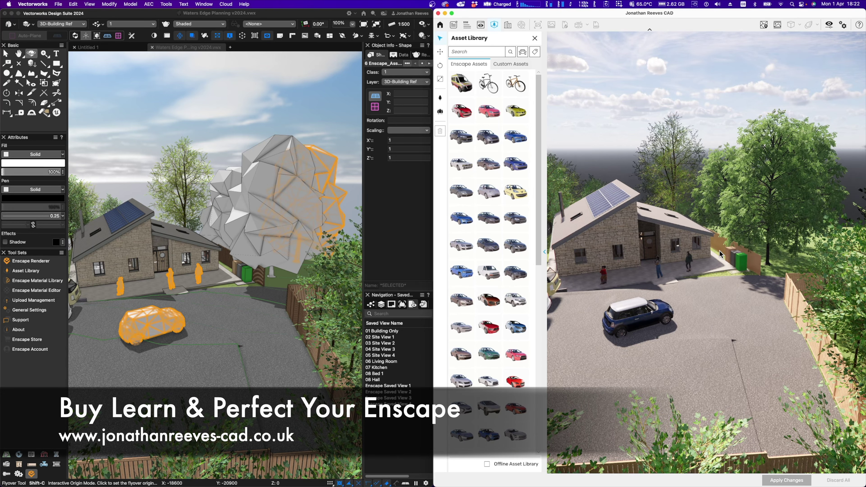
pyautogui.click(536, 38)
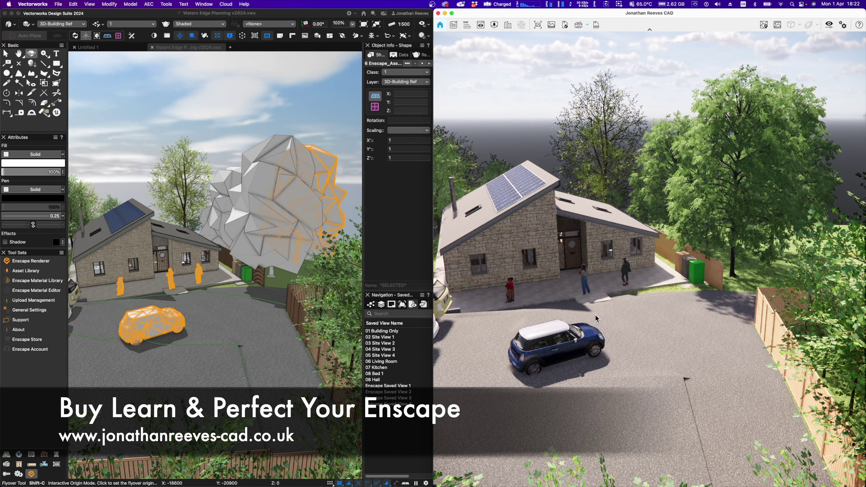
pyautogui.press('w')
pyautogui.press('d')
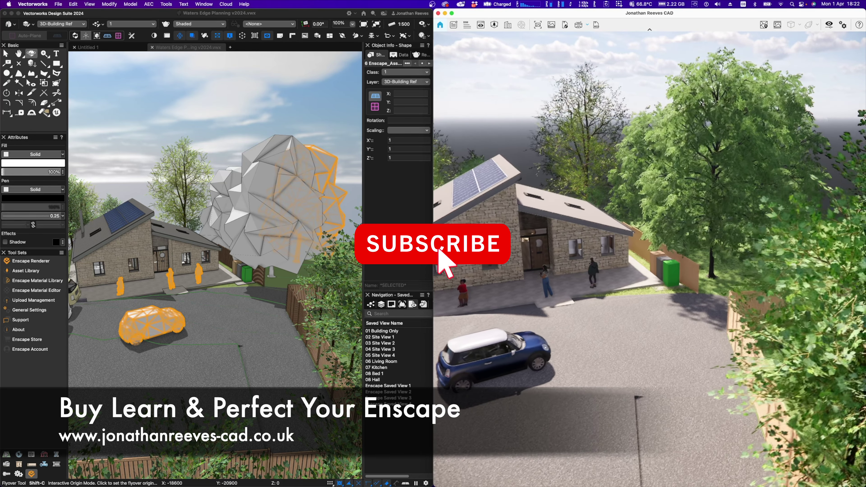
pyautogui.press('w')
pyautogui.press('a')
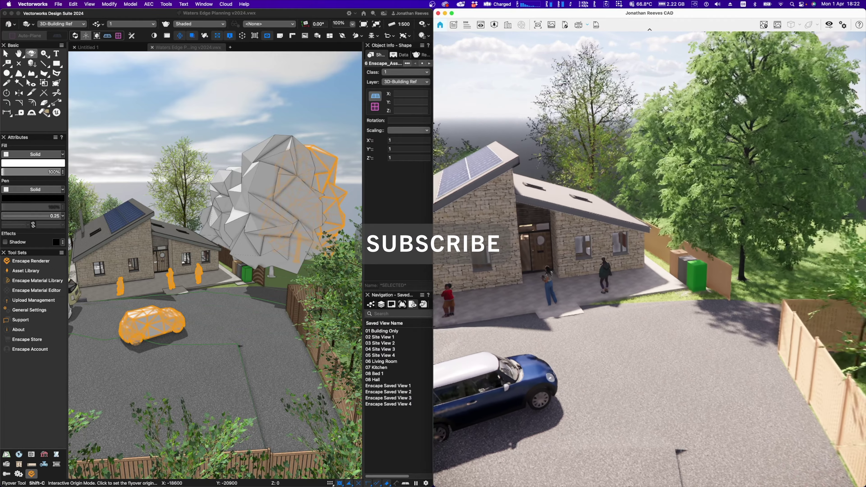
pyautogui.press('w')
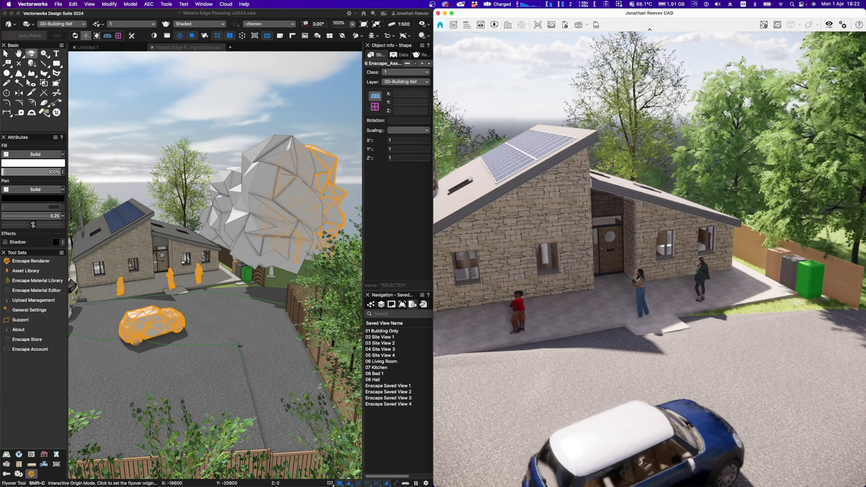
pyautogui.press('s')
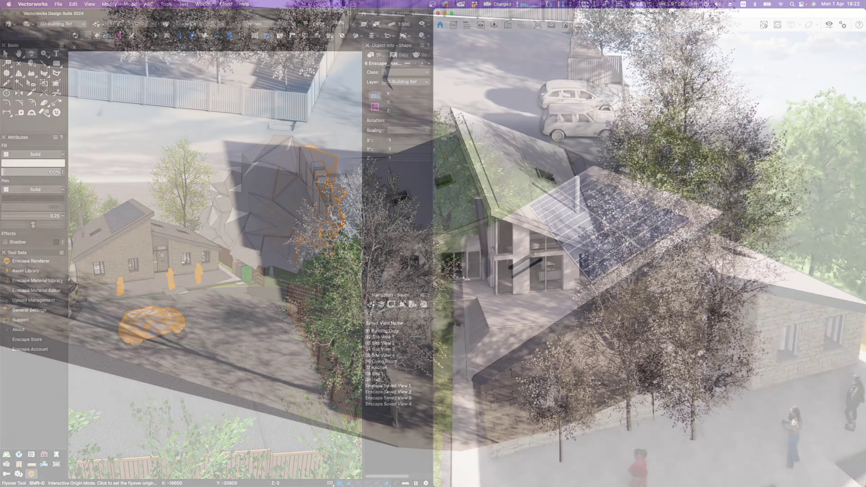